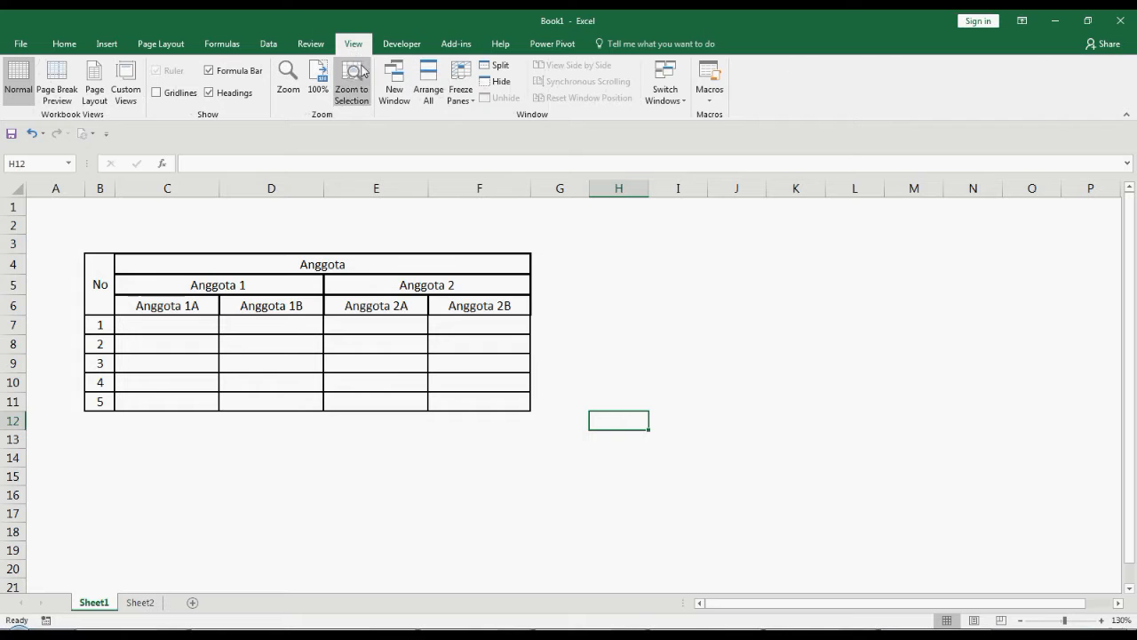
Step: Show the gridlines on Sheet1
left_click(157, 93)
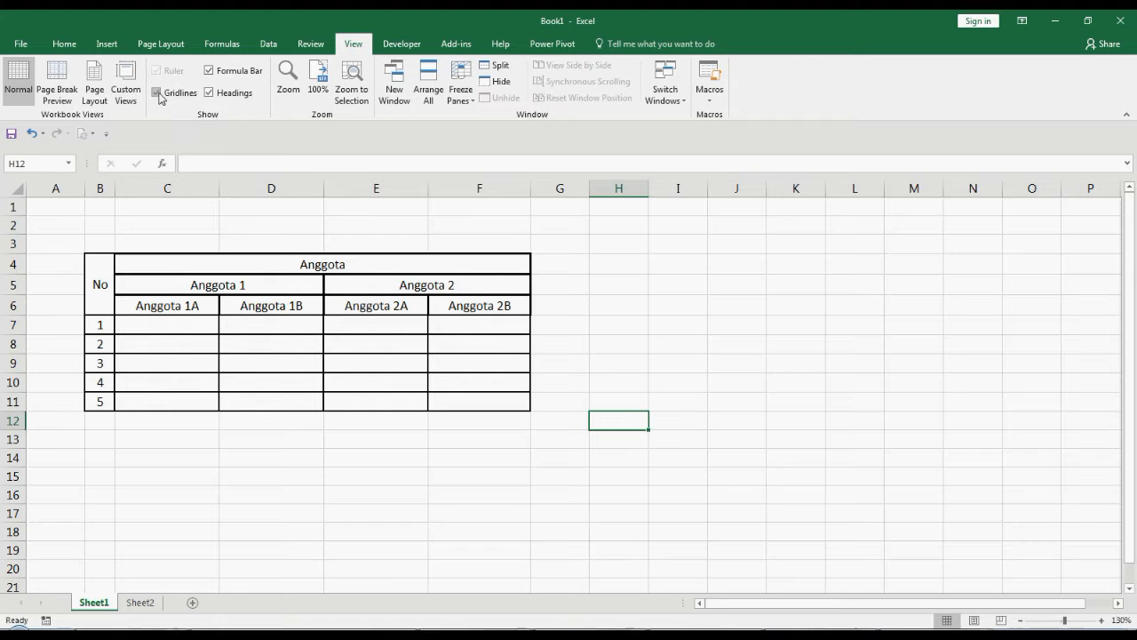
scroll(684, 387, "down", 1)
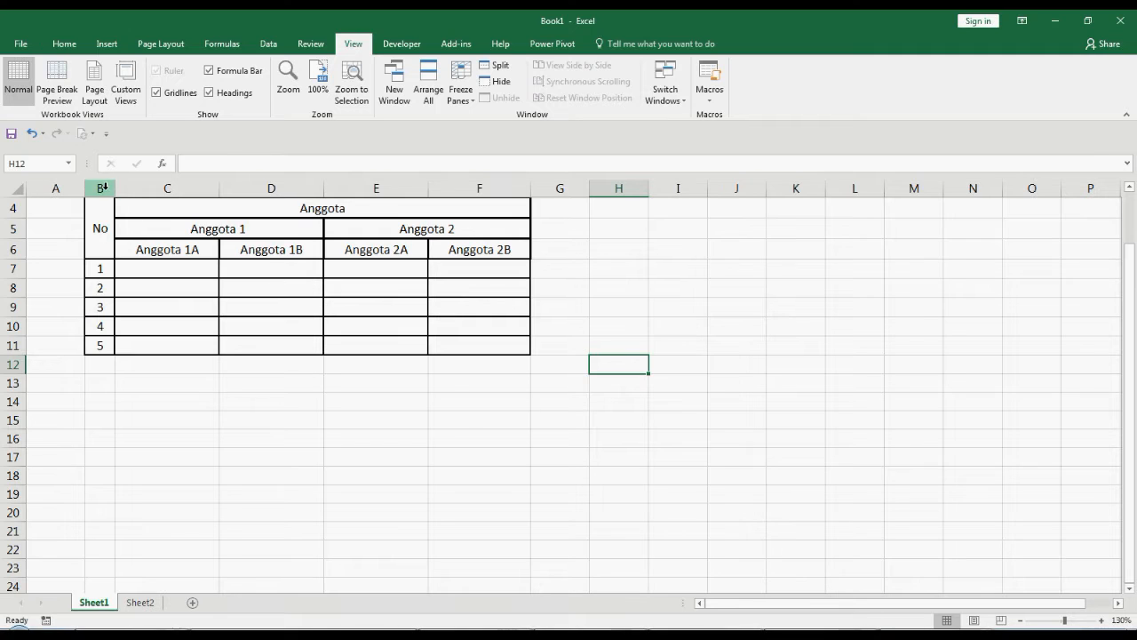
left_click_drag(444, 185, 133, 185)
left_click(560, 354)
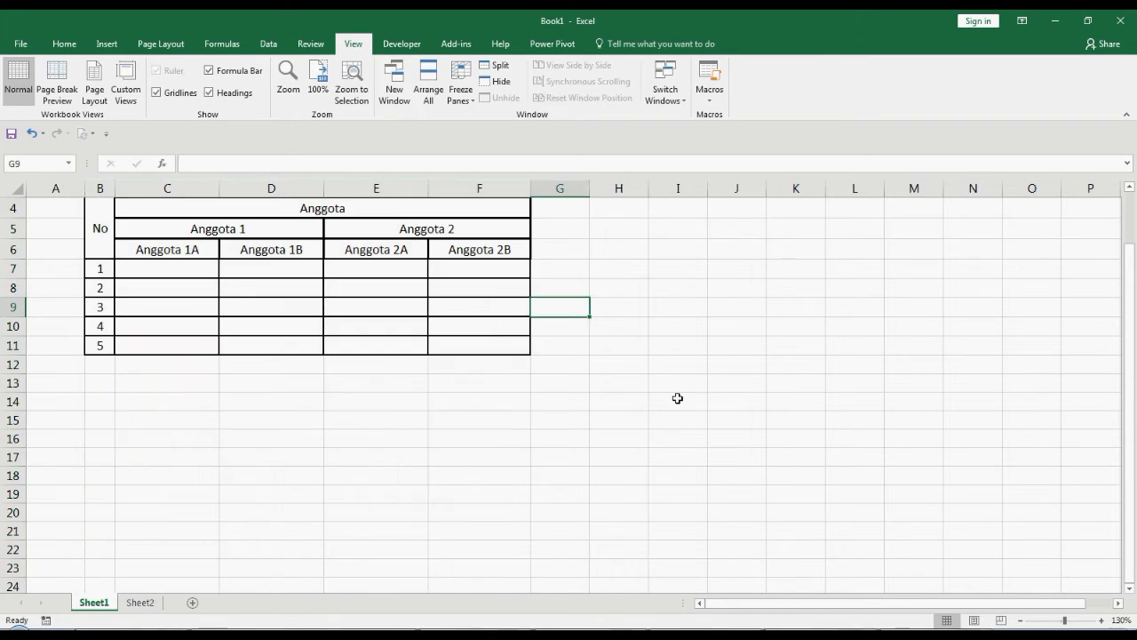
scroll(678, 397, "up", 1)
Step: Enter the heading "Anggota" in cell I14
left_click(654, 453)
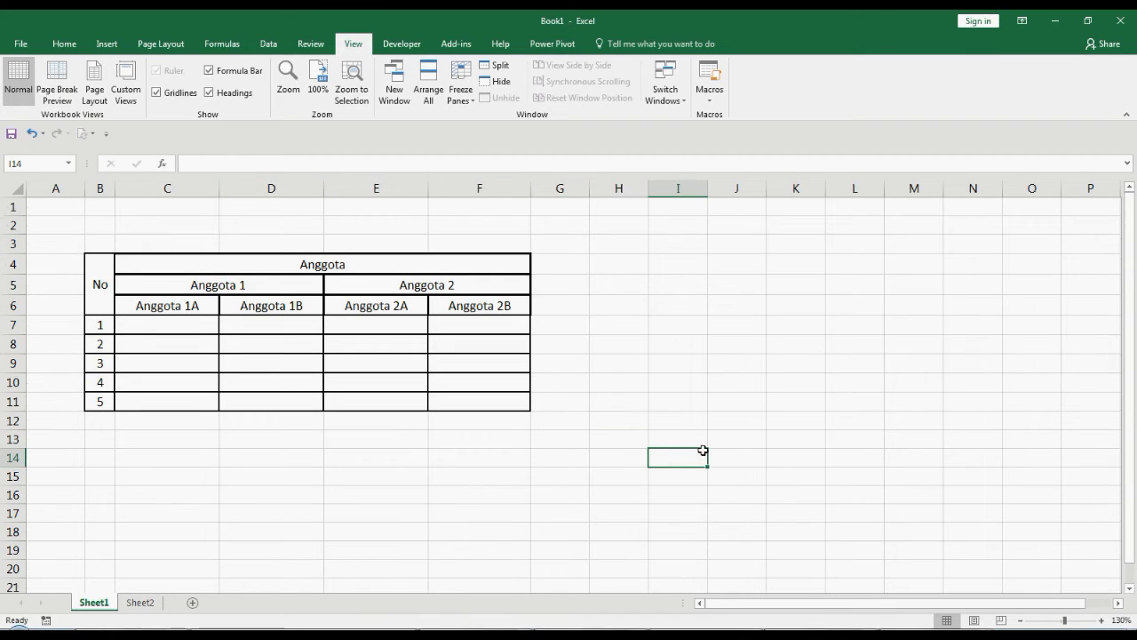
type("Angg")
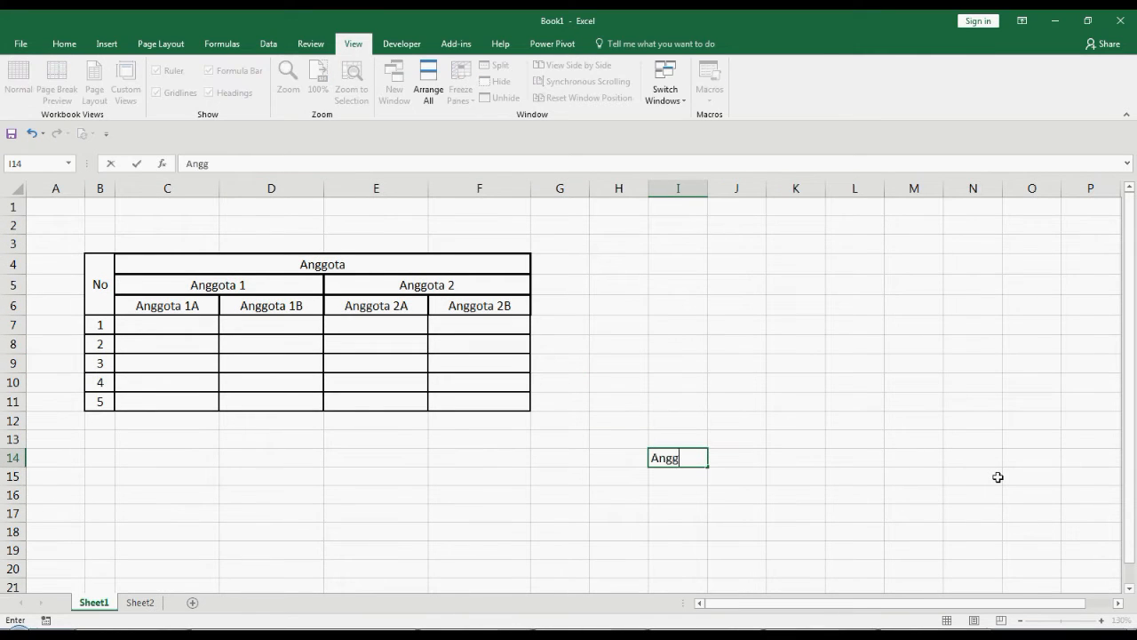
type("ota")
key("Return")
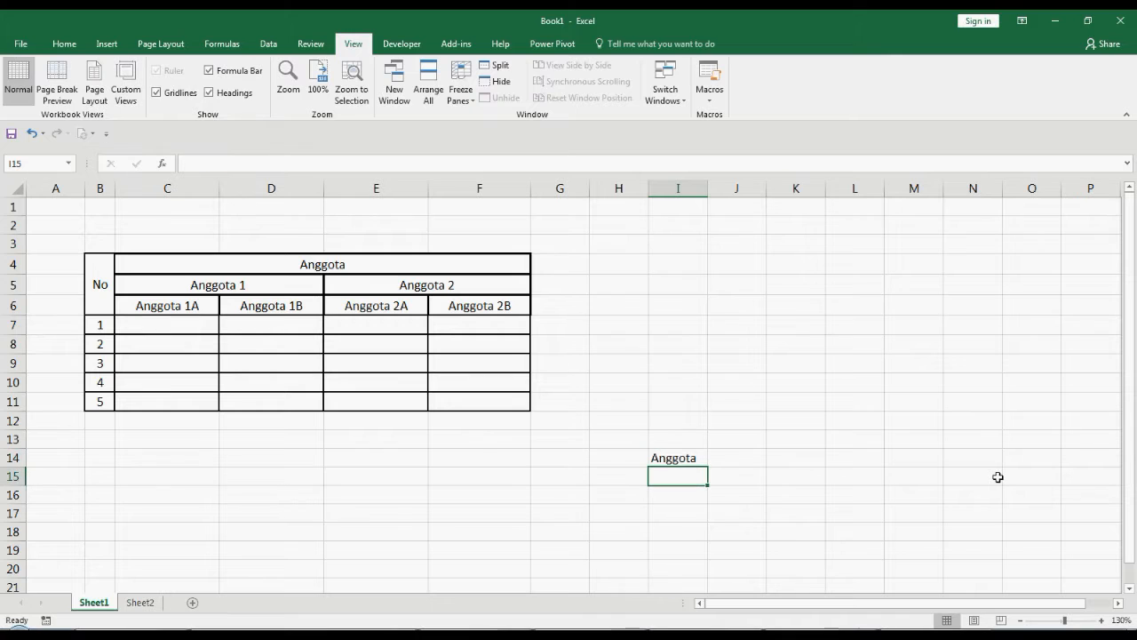
Step: Enter the subheadings "Anggota 1" in cell I15 and "Anggota 2" in cell J15
type("Anggota")
key("Tab")
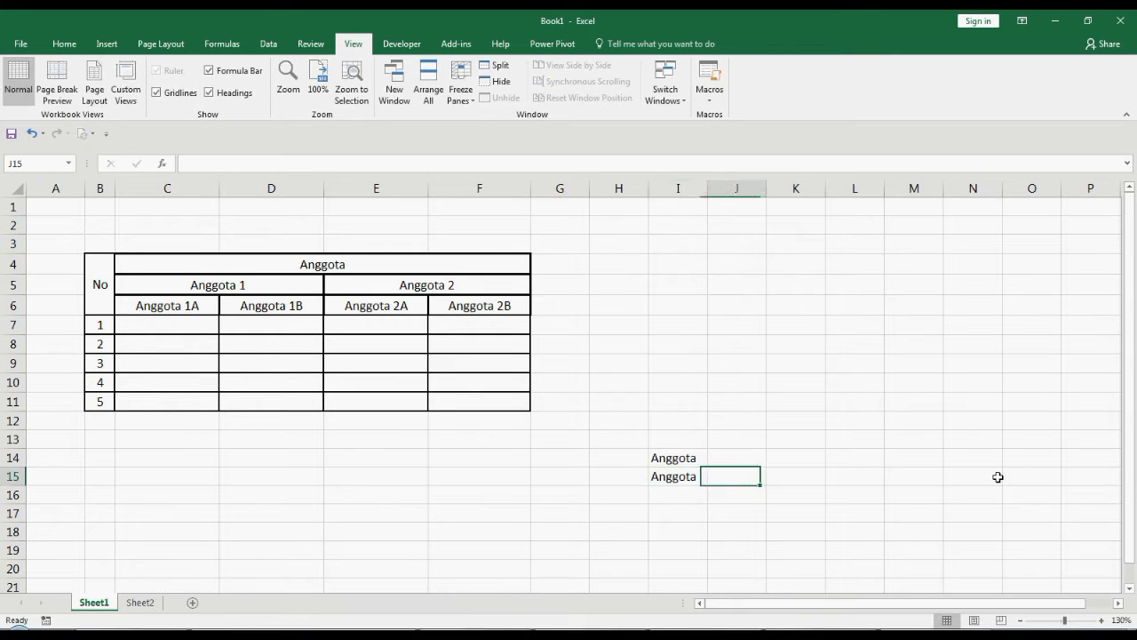
key("Left")
key("F2")
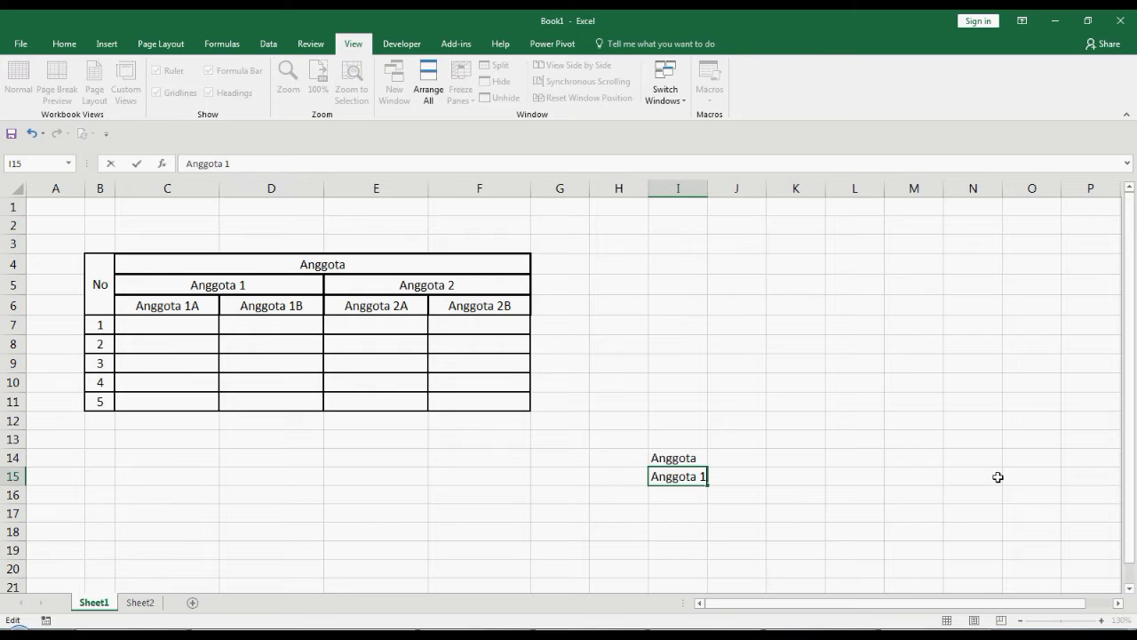
key("Return")
key("Right")
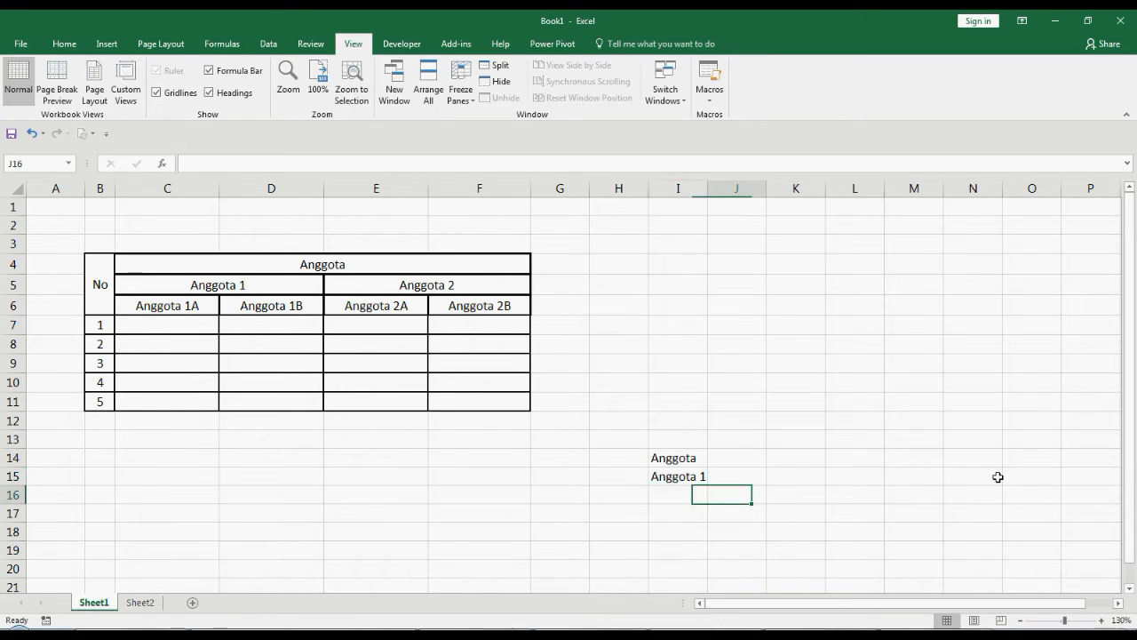
key("Up")
type("Anggo")
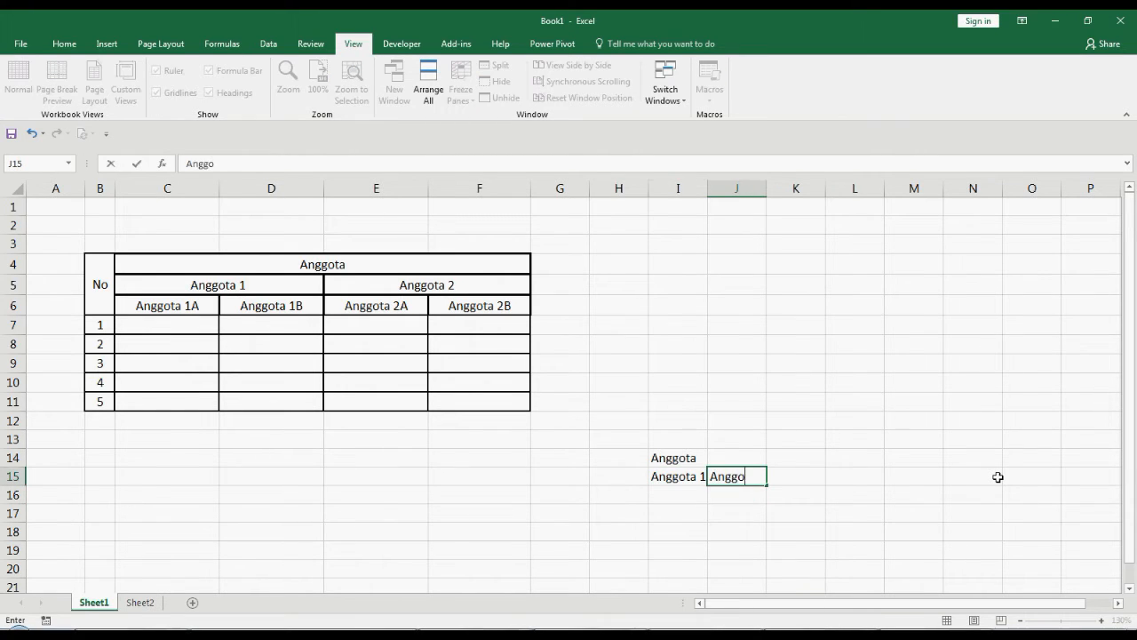
type("ta 2")
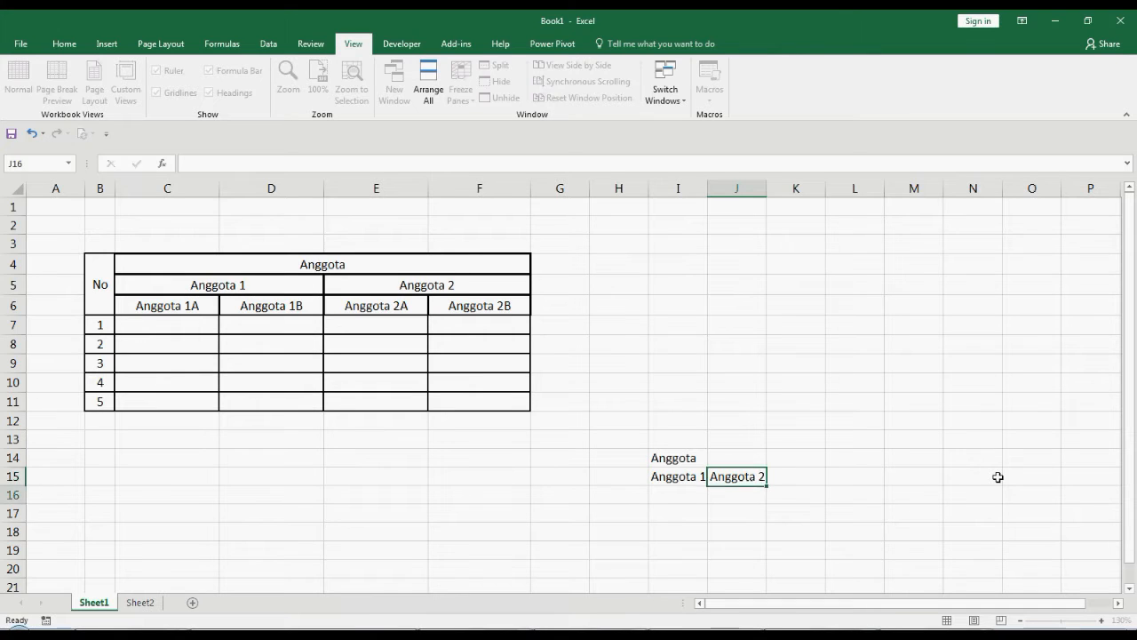
key("Return")
Step: Merge and center the "Anggota" heading across cells I14:J14
left_click(684, 460)
left_click_drag(683, 461, 732, 462)
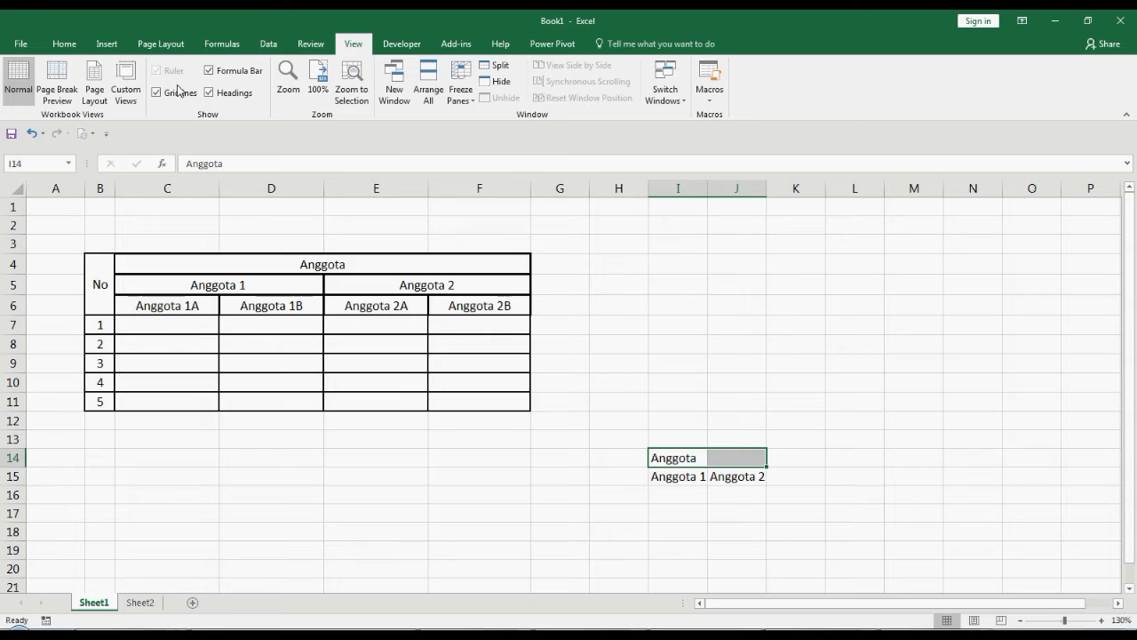
left_click(66, 45)
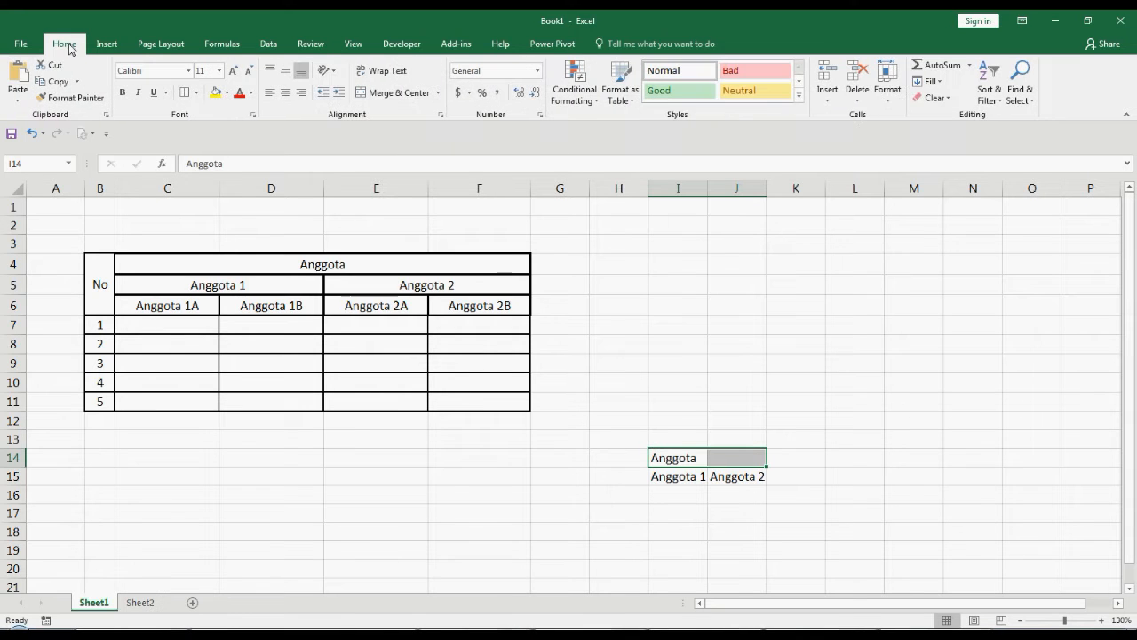
left_click(391, 93)
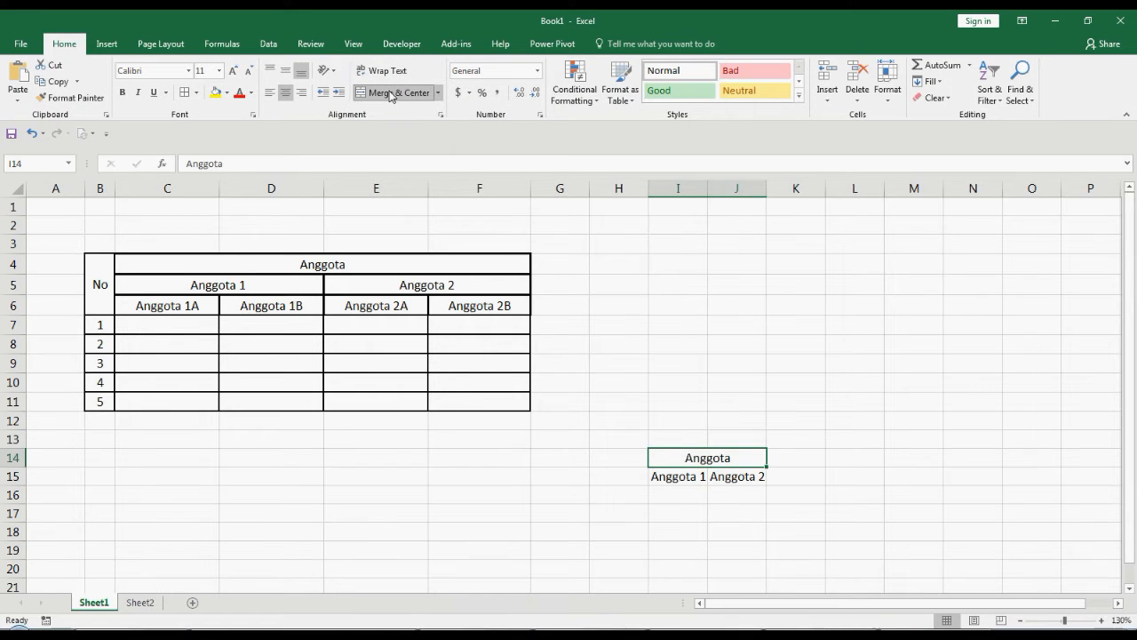
Step: Apply all borders to the new heading block in I14:J15
left_click(673, 482)
left_click_drag(673, 458, 729, 477)
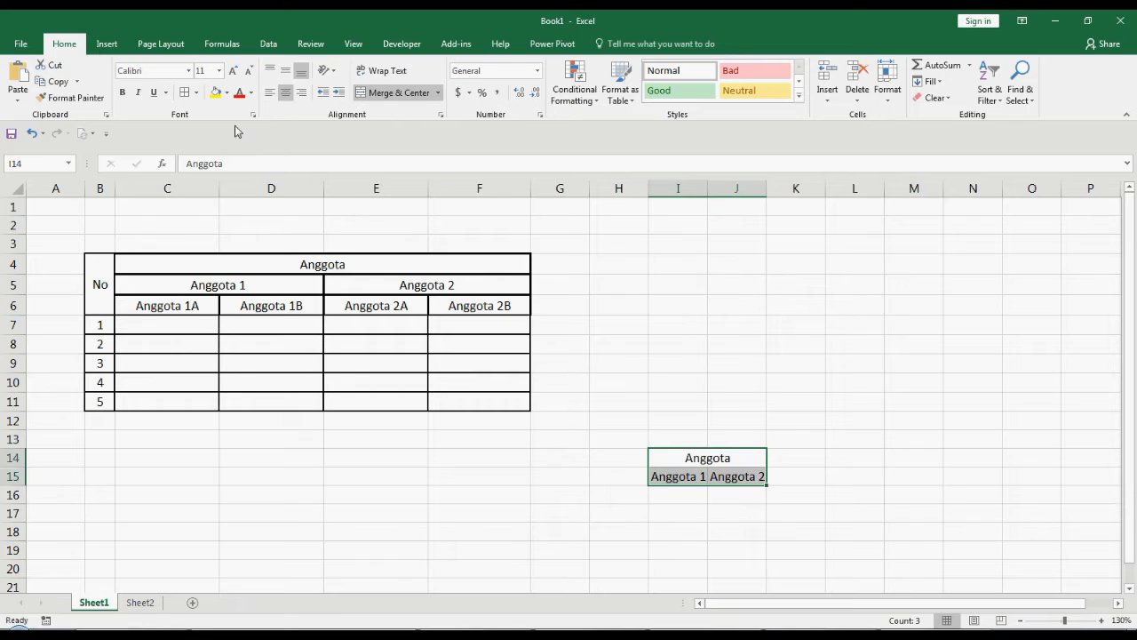
left_click(184, 93)
left_click(690, 394)
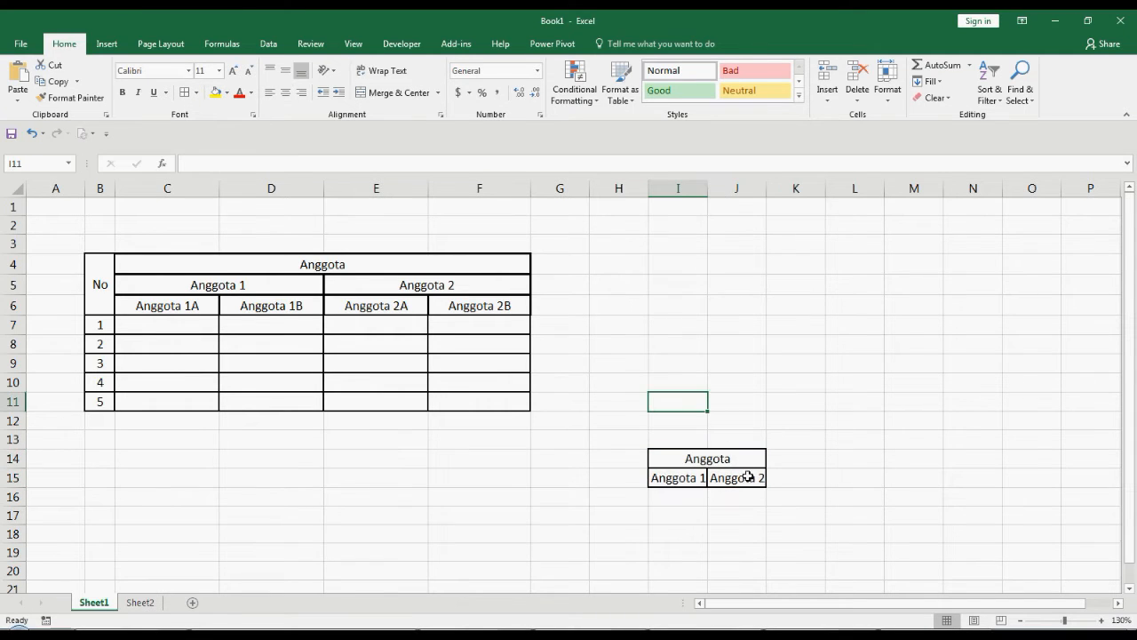
Step: Change the outer and inner borders of I14:J15 to a thicker solid line style
left_click_drag(687, 458, 718, 475)
right_click(726, 477)
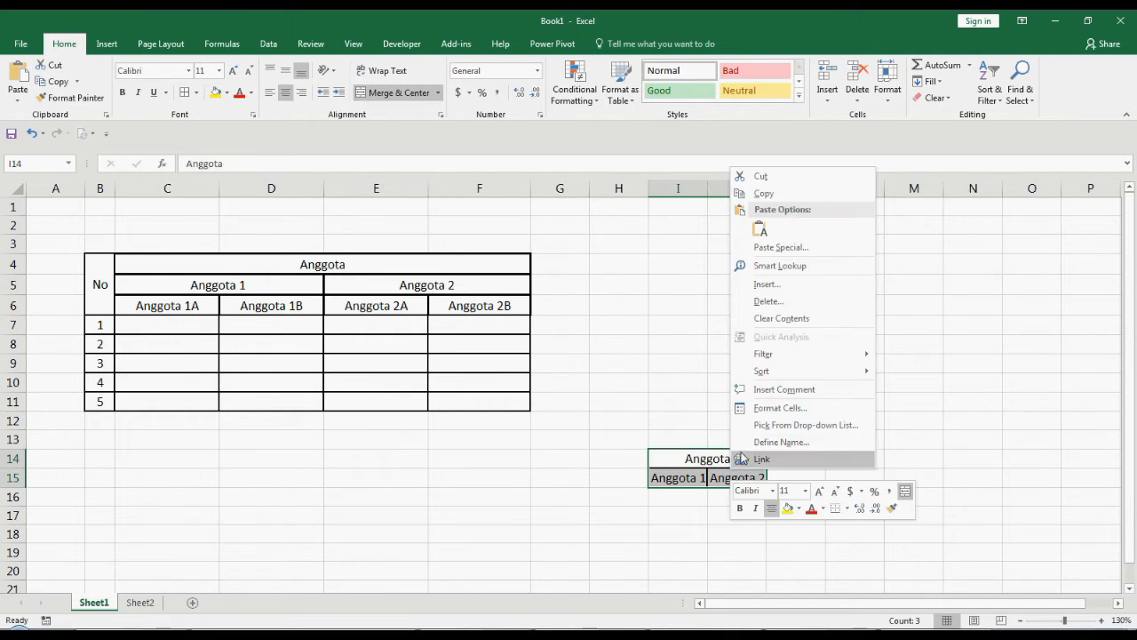
left_click(760, 410)
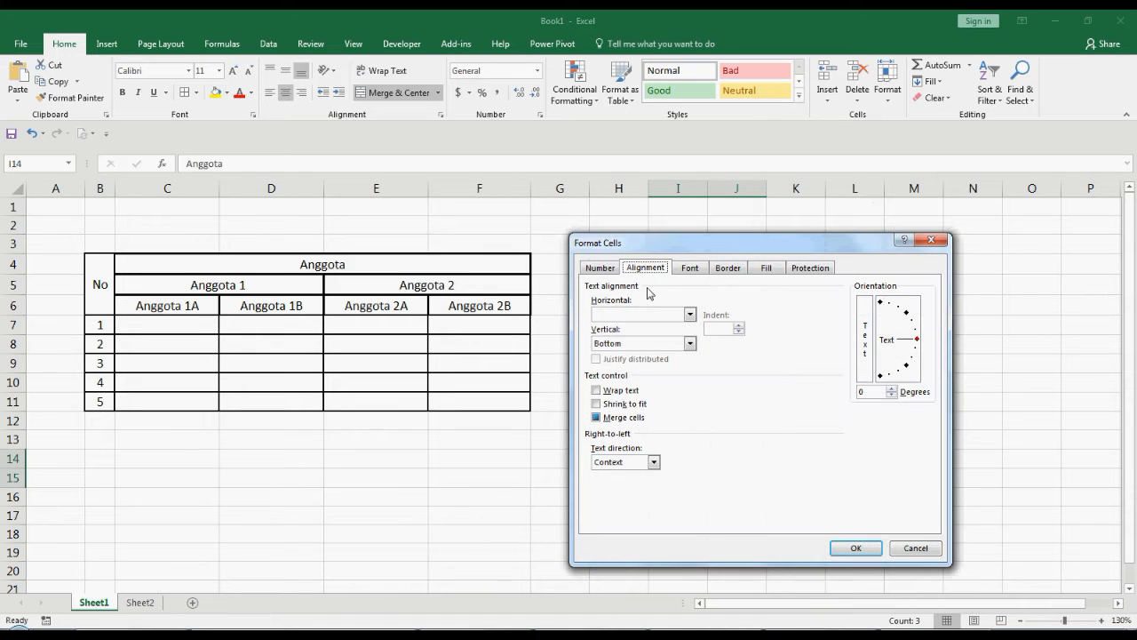
left_click(726, 268)
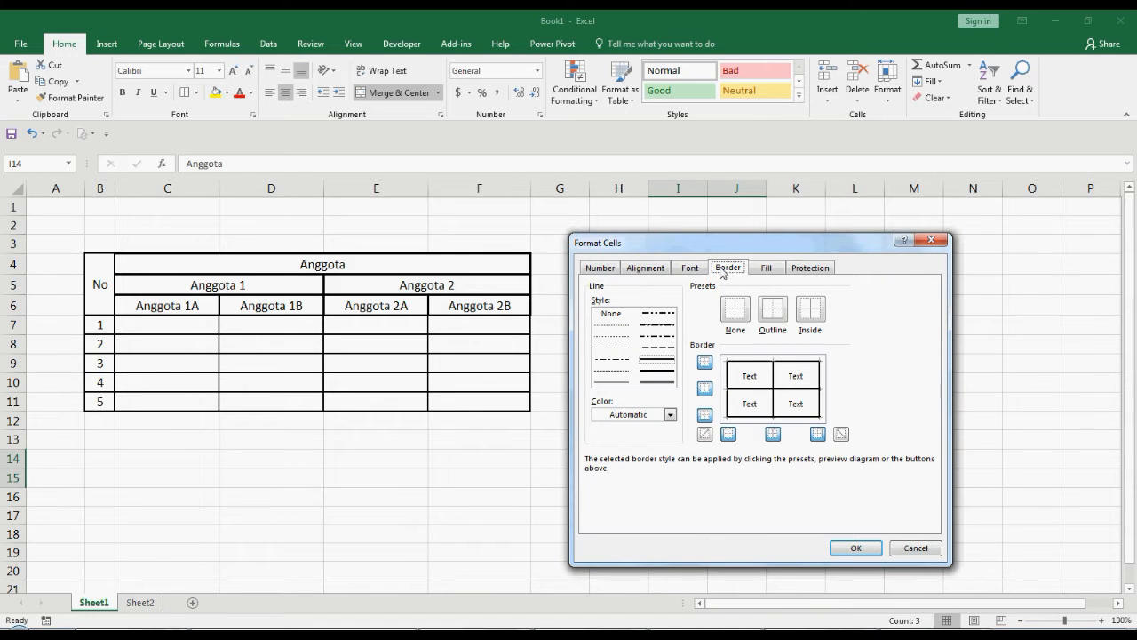
left_click(659, 377)
left_click(730, 397)
left_click(755, 390)
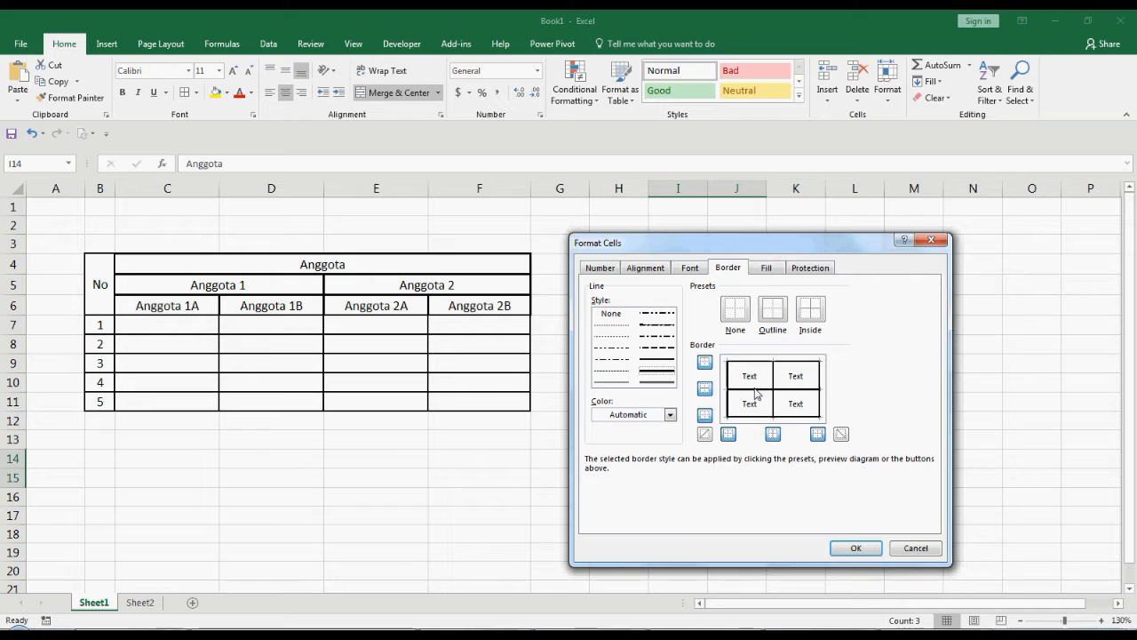
left_click(785, 416)
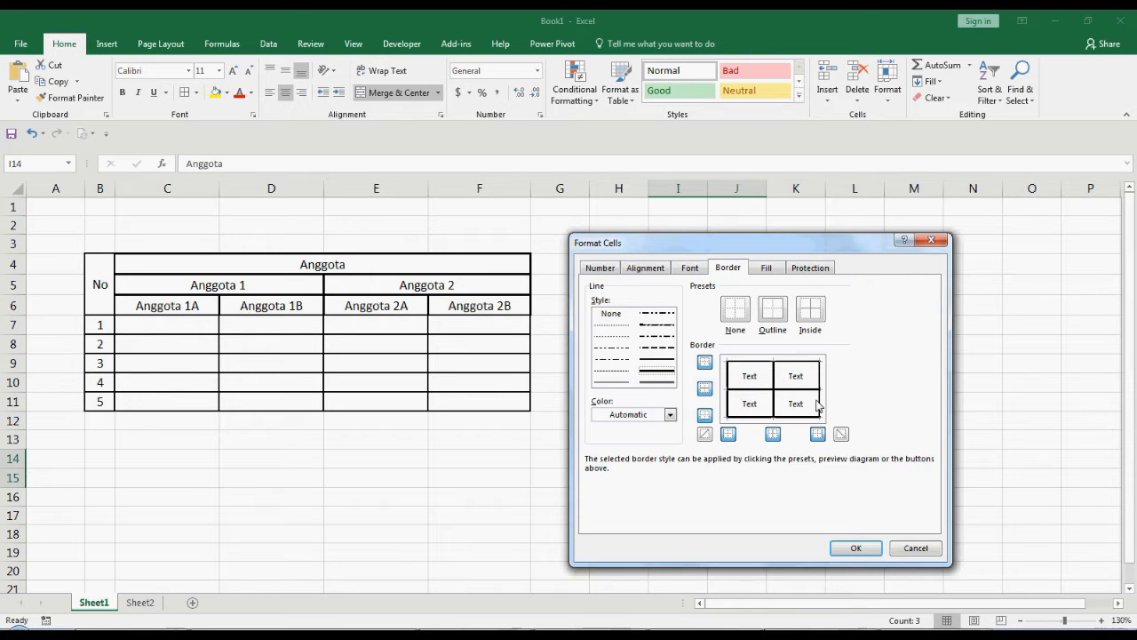
left_click(856, 547)
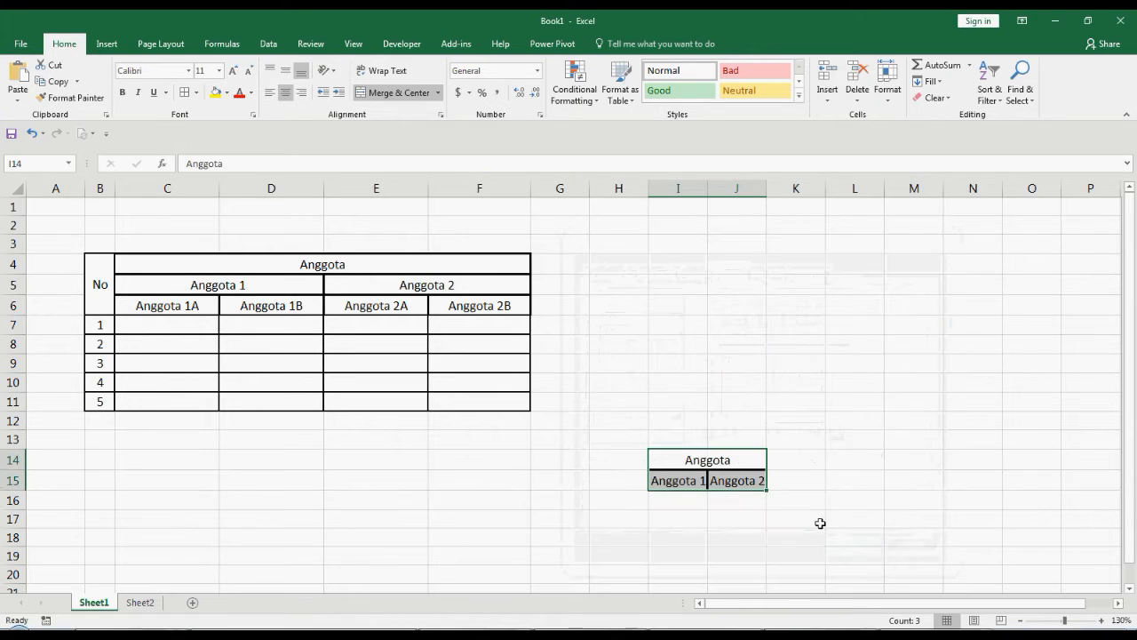
left_click(802, 480)
left_click(799, 513)
left_click(750, 487)
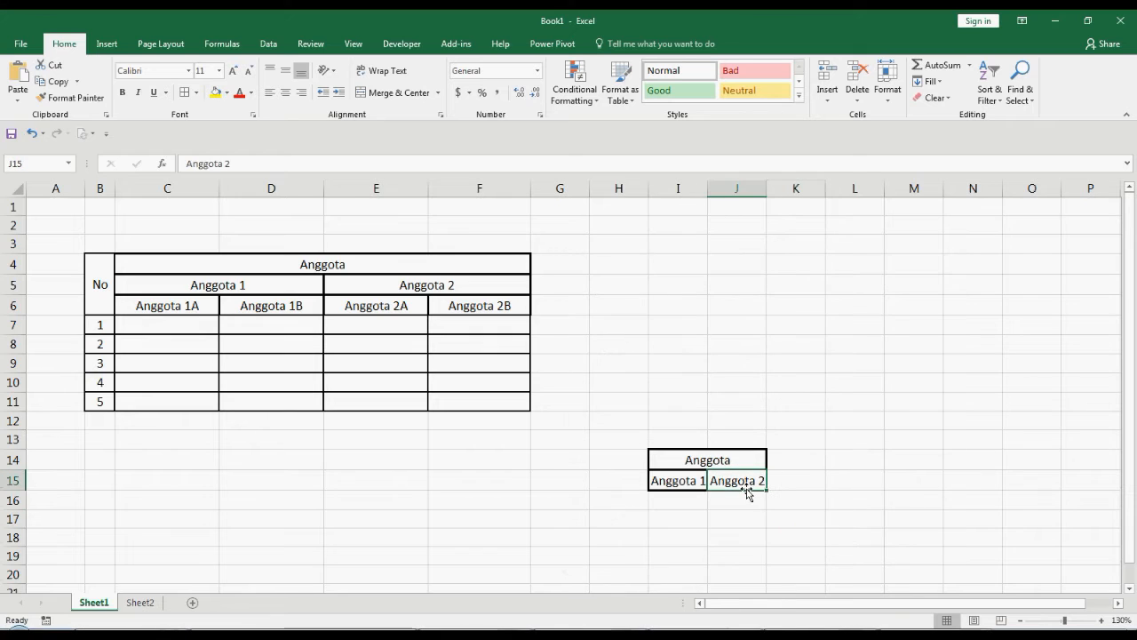
scroll(746, 491, "down", 1)
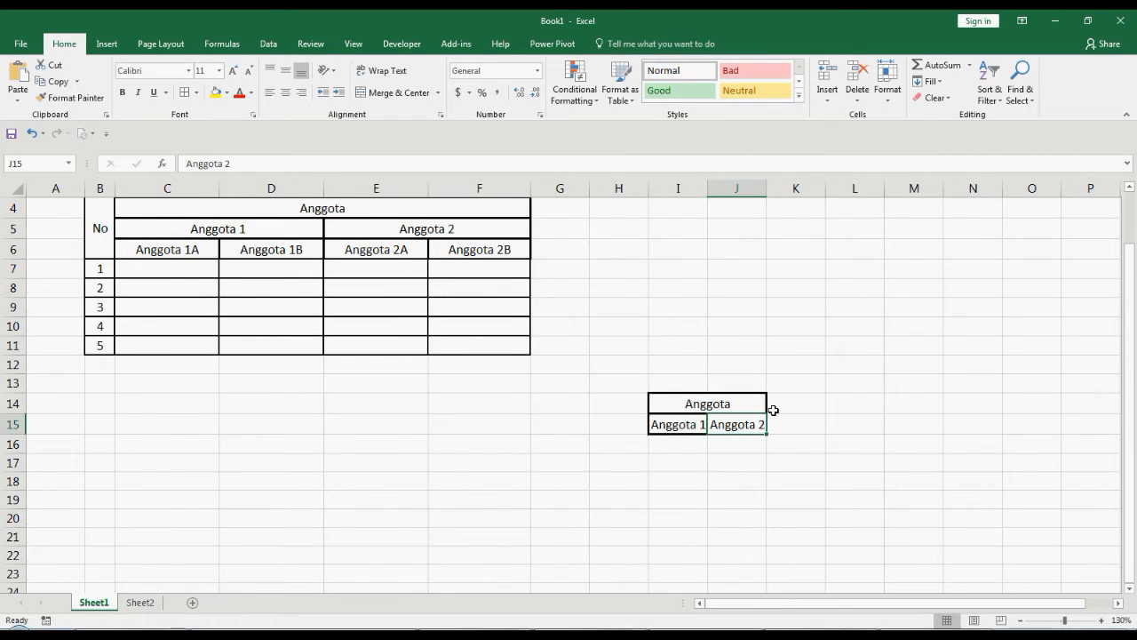
left_click(689, 444)
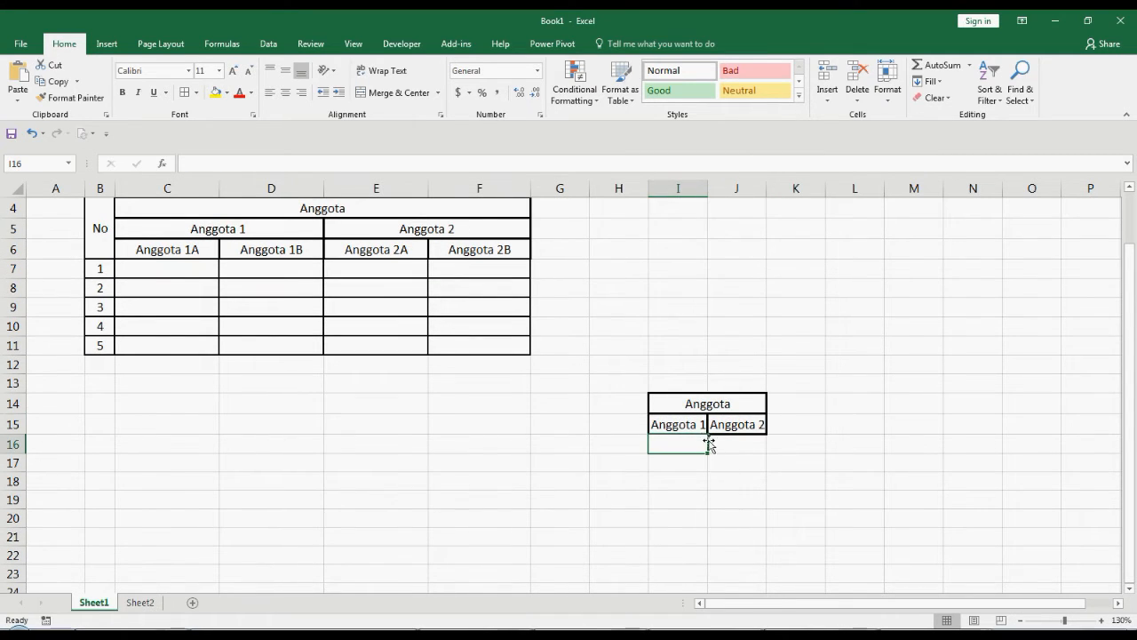
left_click(723, 443)
left_click(168, 253)
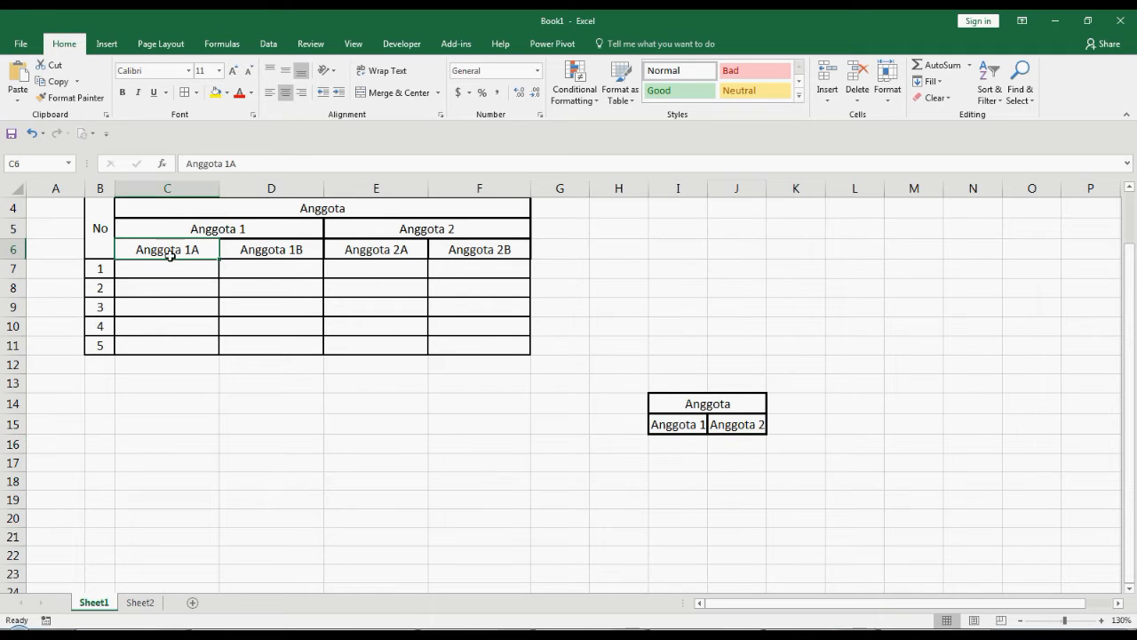
left_click(668, 440)
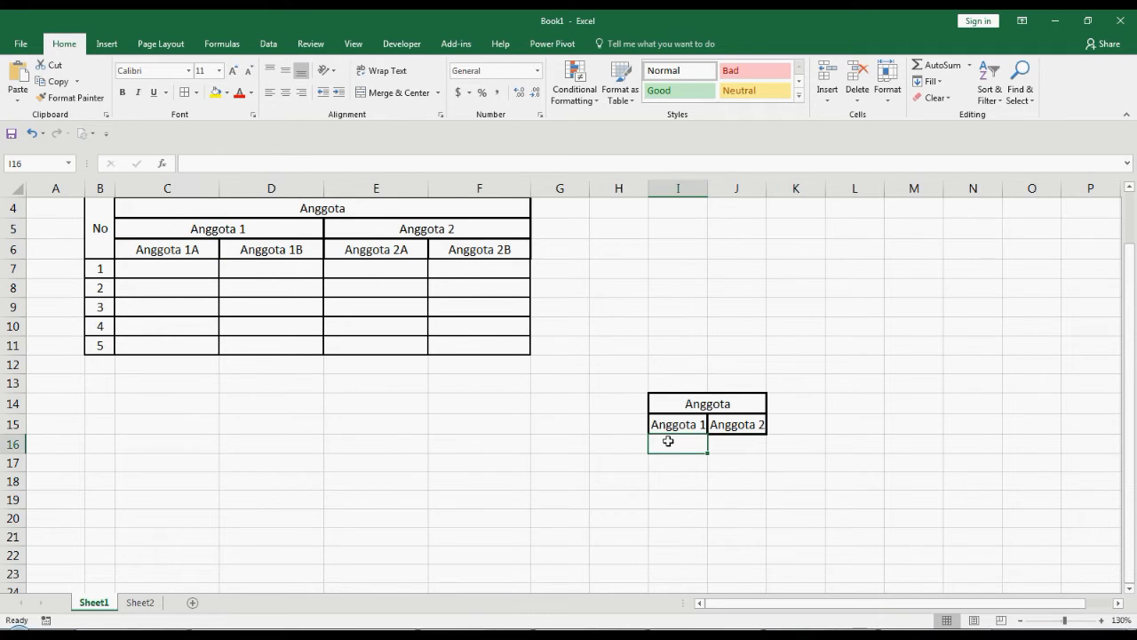
Step: Insert two blank columns between the "Anggota 1" and "Anggota 2" columns of the new heading block
left_click(734, 188)
right_click(732, 190)
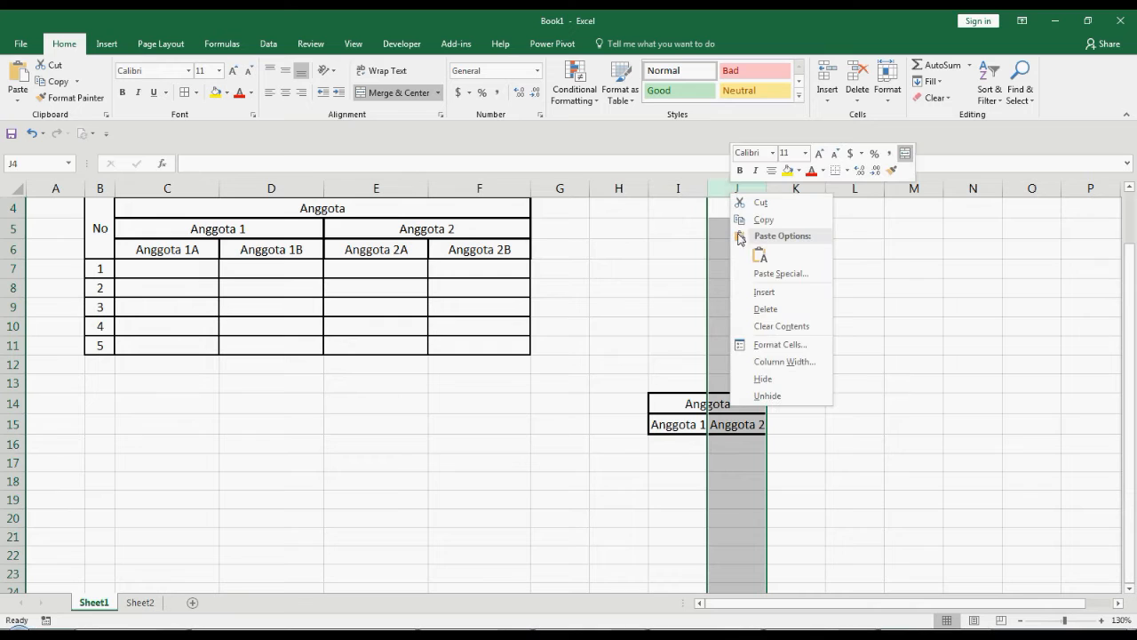
left_click(760, 294)
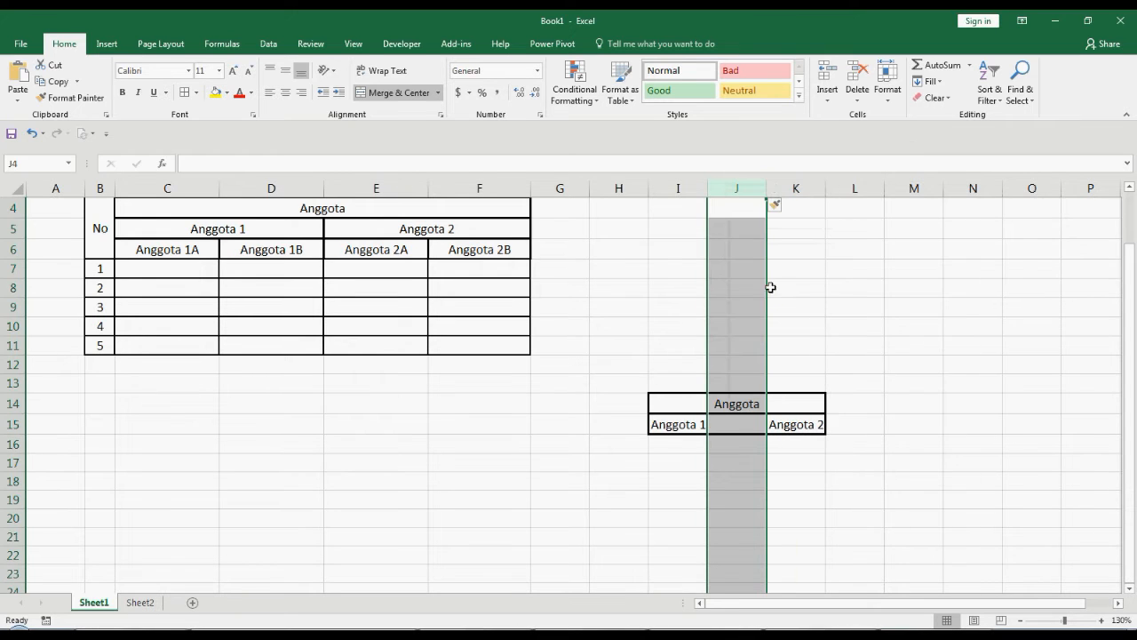
left_click(798, 187)
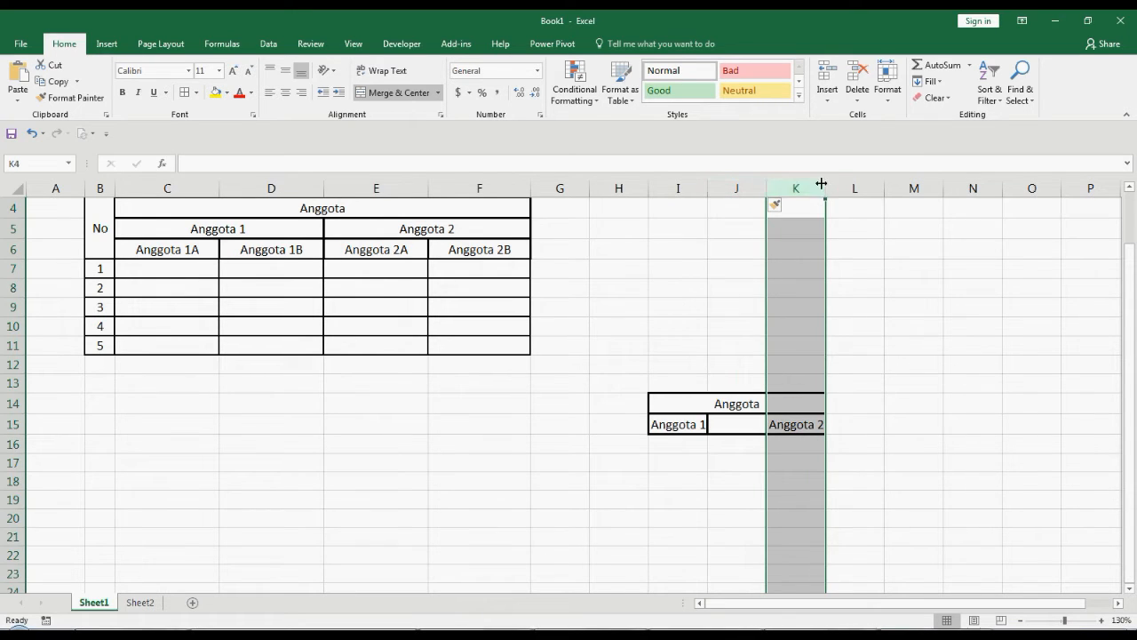
right_click(816, 187)
left_click(841, 278)
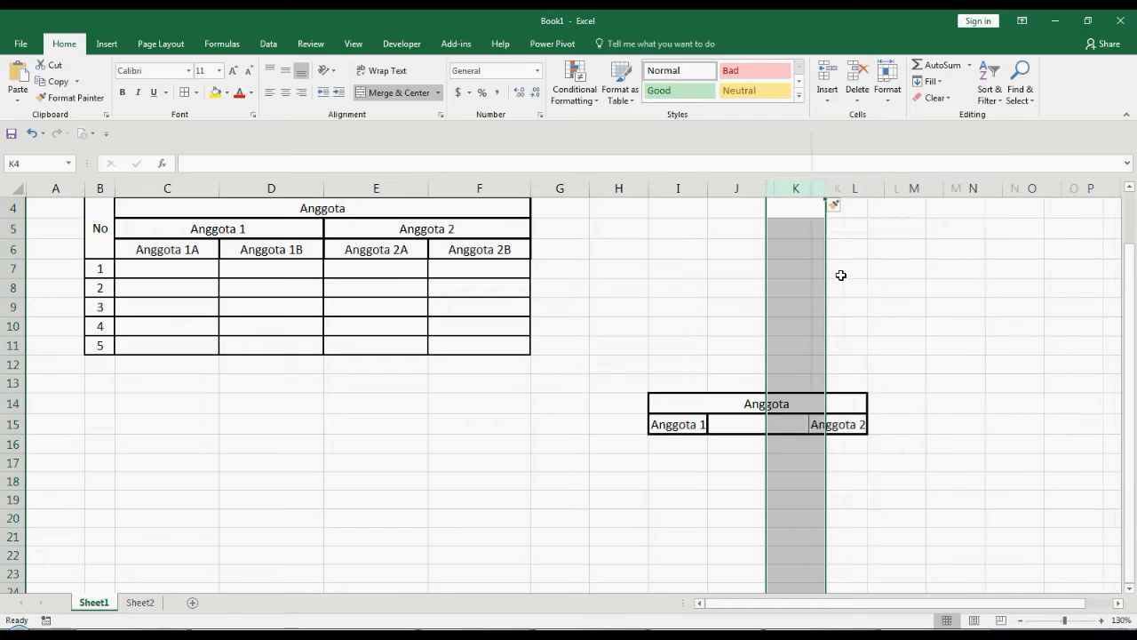
left_click(823, 468)
Step: Merge and center "Anggota 1" across I15:J15 and "Anggota 2" across K15:L15
left_click_drag(680, 422, 856, 421)
left_click(376, 94)
left_click(837, 483)
left_click(390, 94)
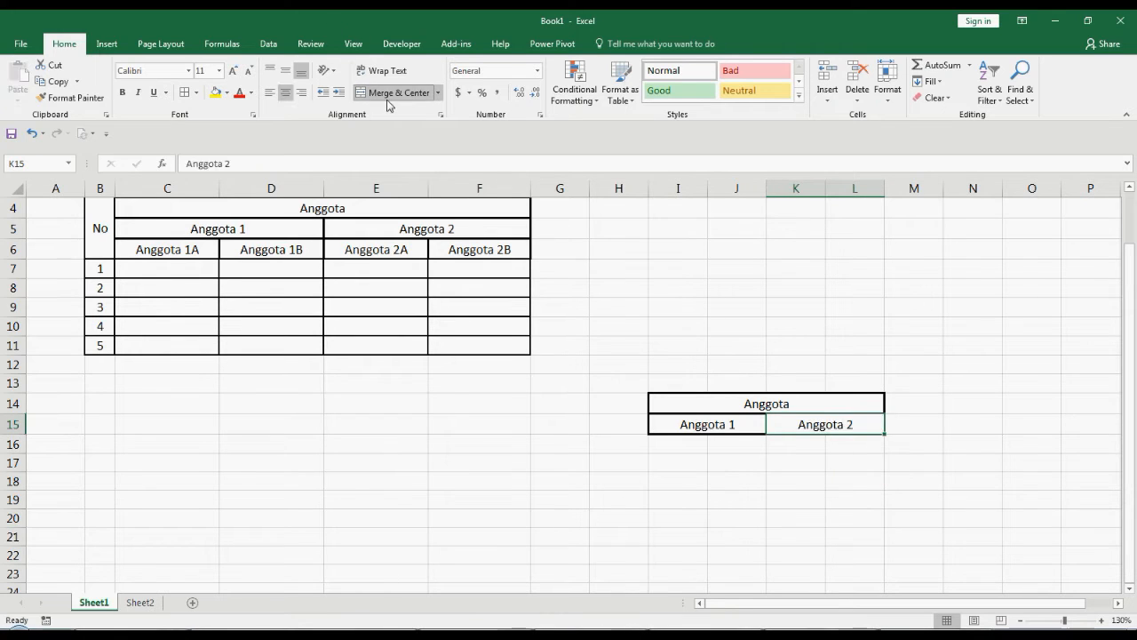
Step: Enter the third-level heading "Anggota 1A" in cell I16
left_click(693, 447)
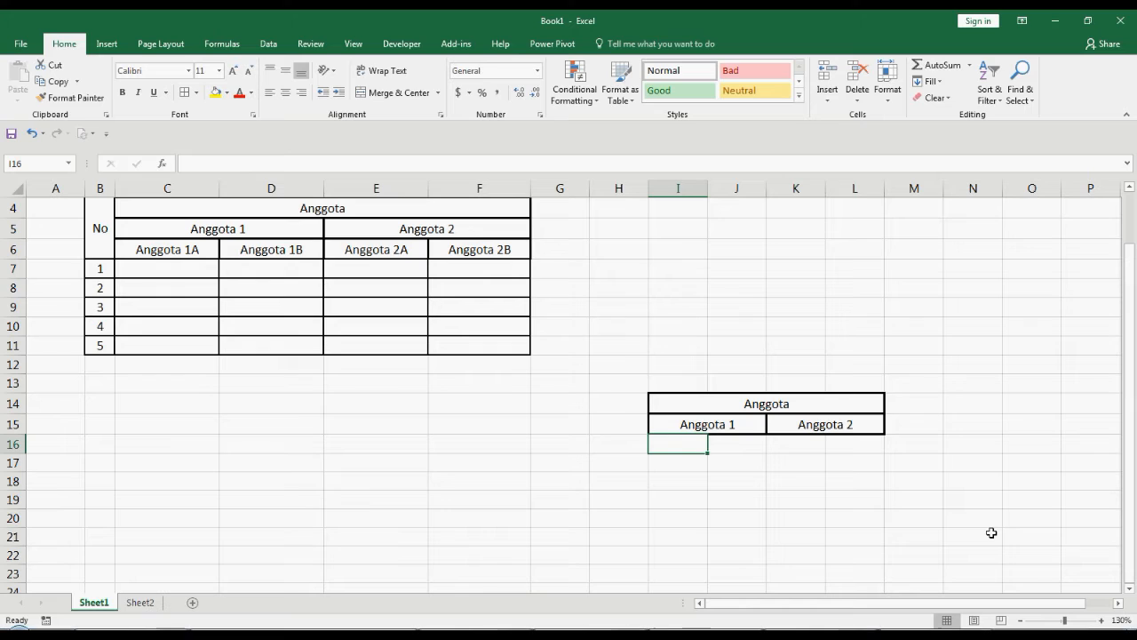
type("Anggota")
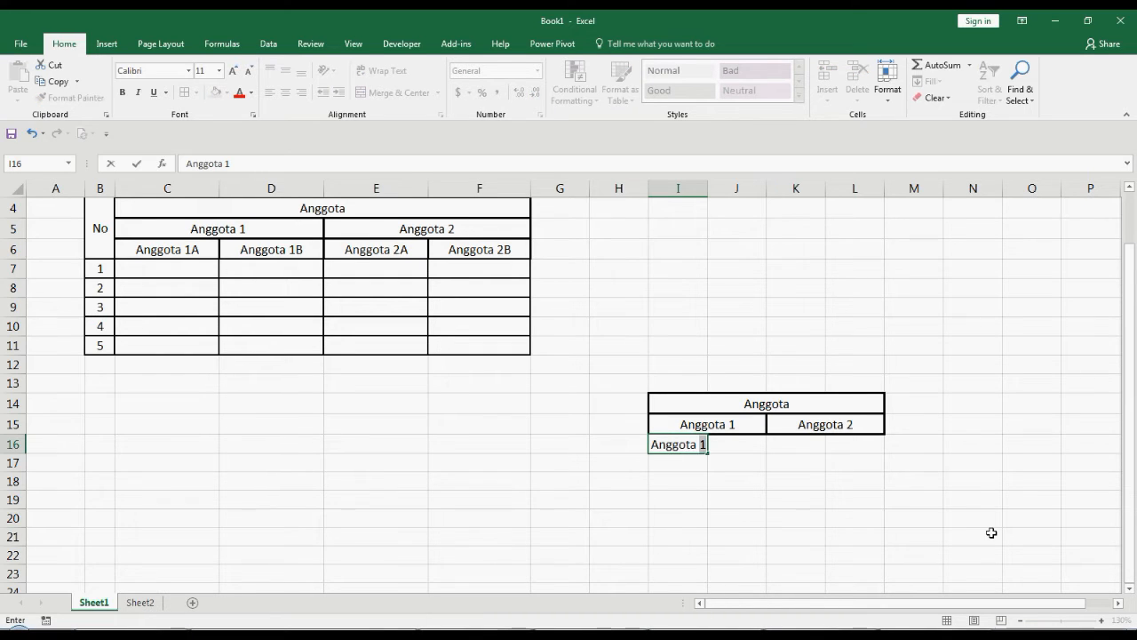
type(" 1A")
key("Return")
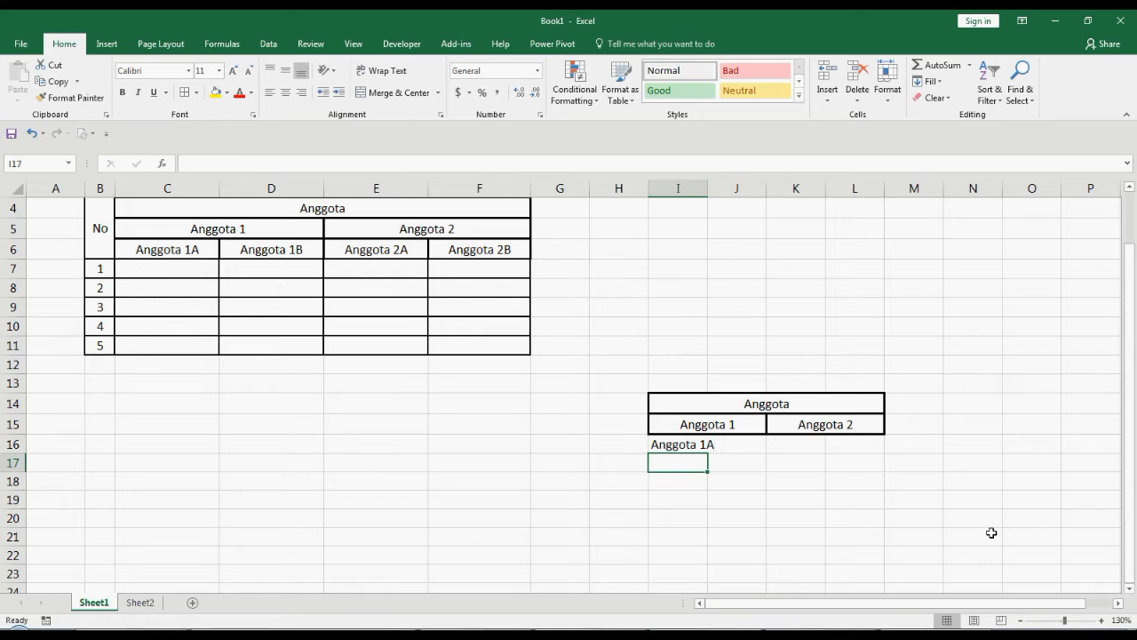
Step: Enter the third-level heading "Anggota 1B" in cell J16
key("Up")
key("Right")
type("Ang")
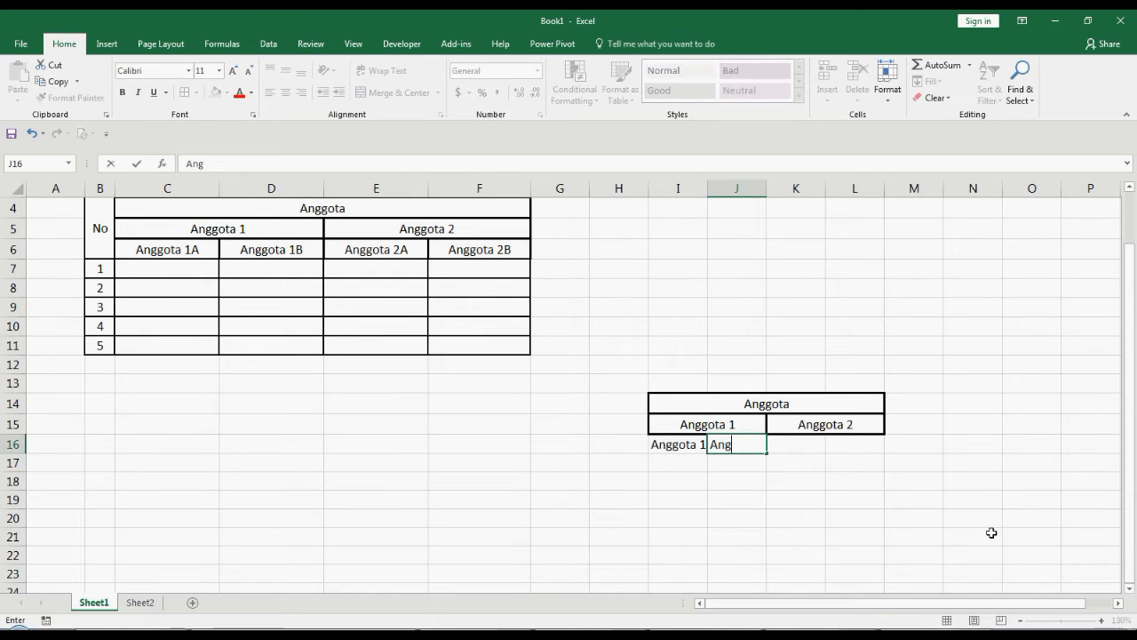
type("gota 1B")
key("Return")
Step: Enter the third-level headings "Anggota 2A" in K16 and "Anggota 2B" in L16
key("Up")
key("Right")
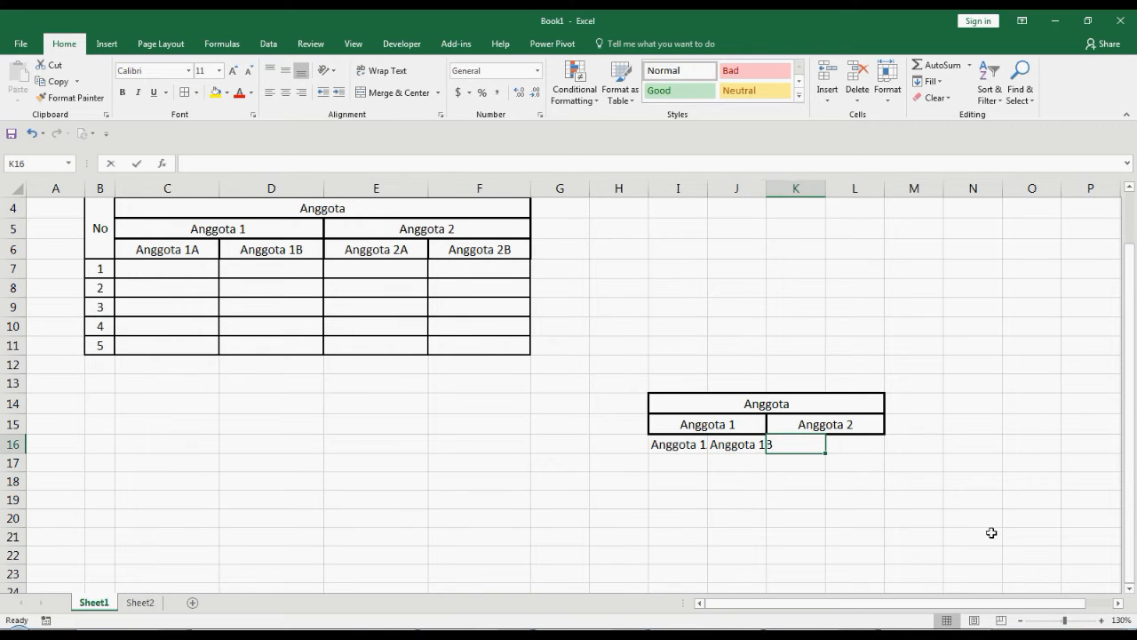
type("Anggota 2")
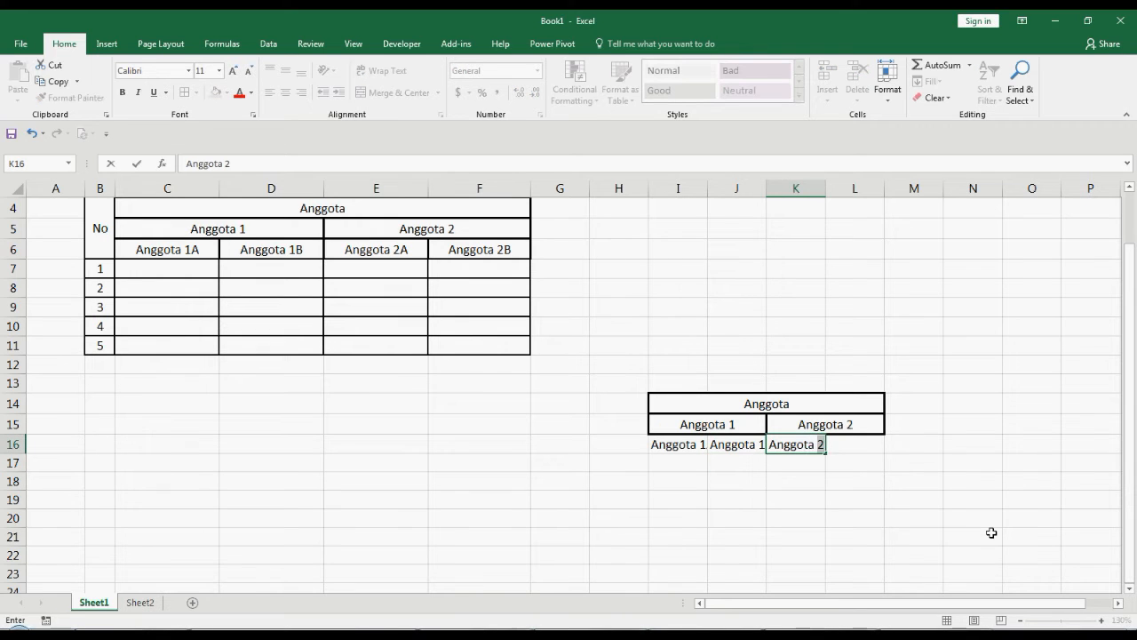
type("A")
key("Return")
key("Up")
key("Right")
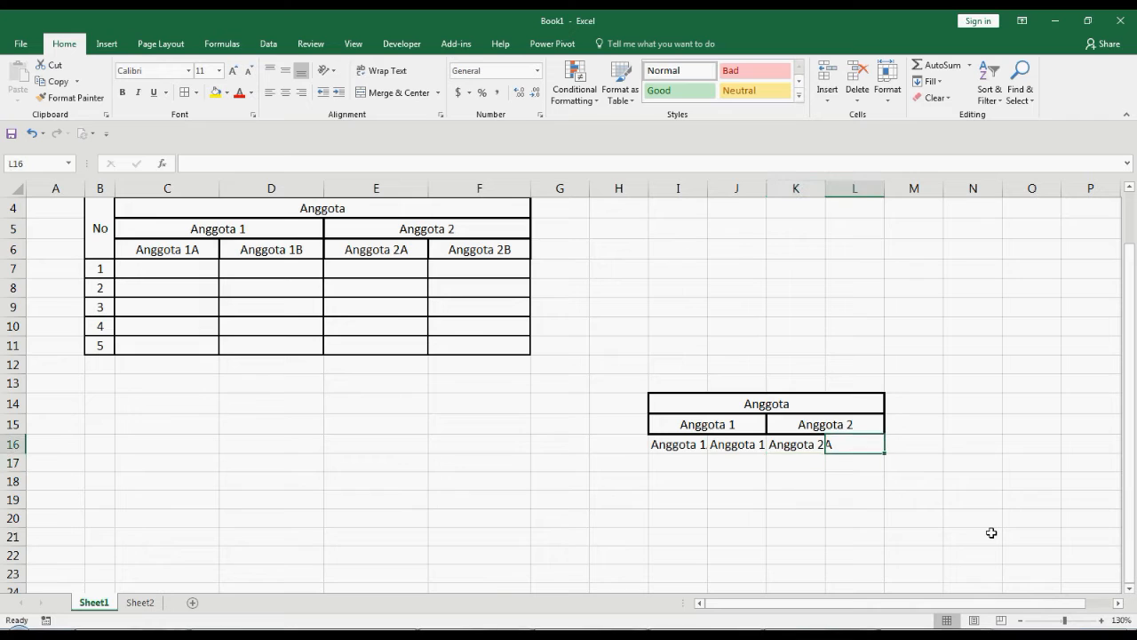
type("Anggota")
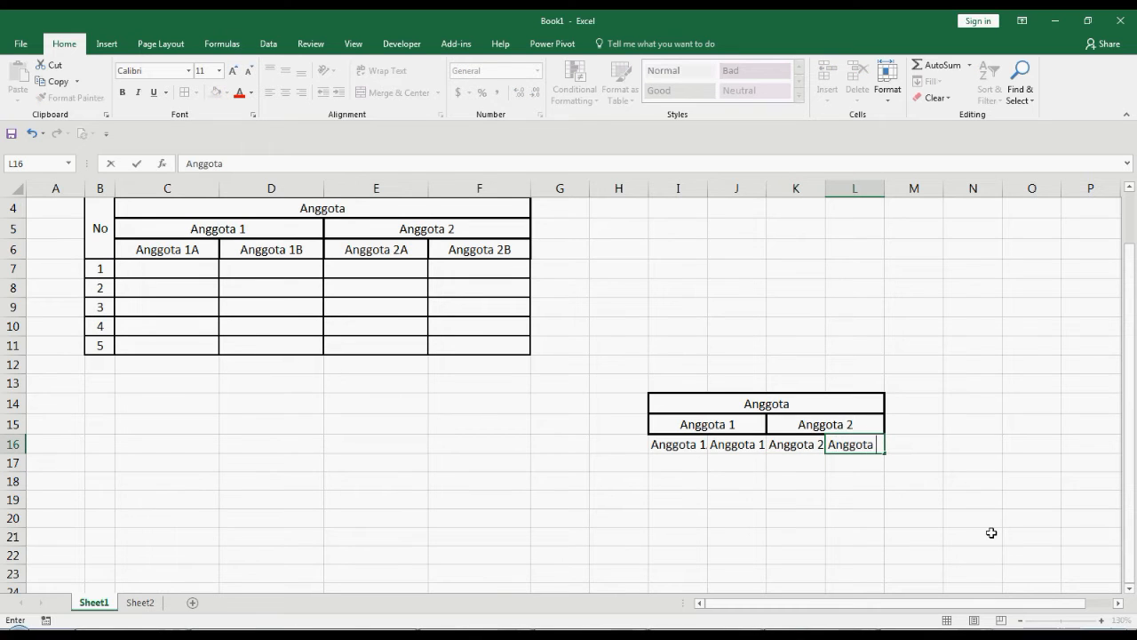
key("Return")
key("Return")
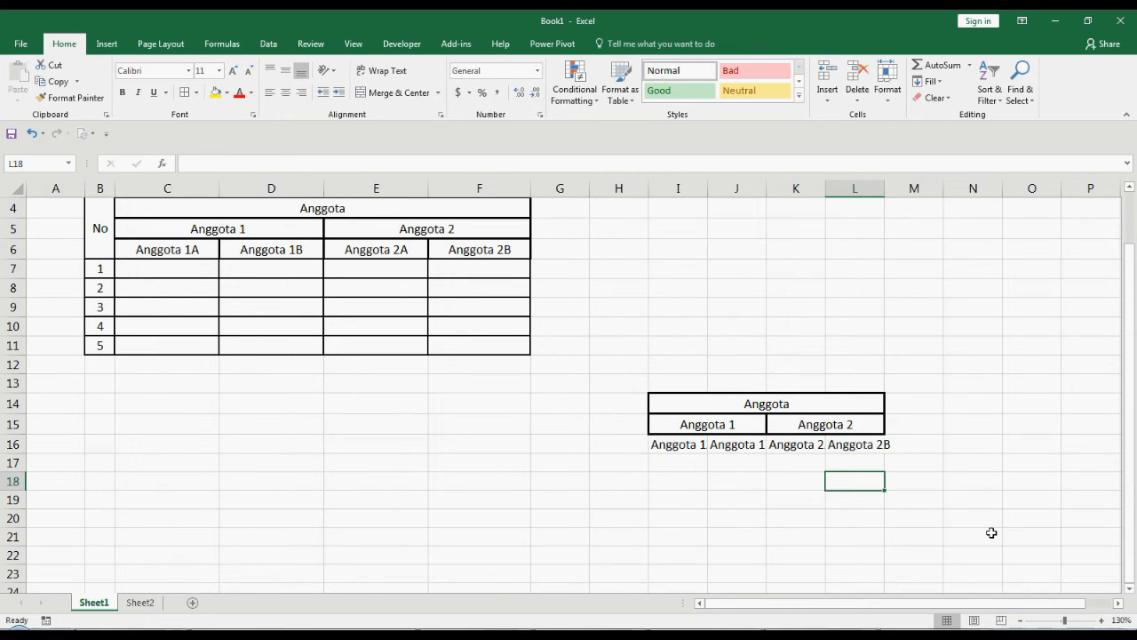
Step: Widen columns I to L so the third-level headings in row 16 fit fully
left_click_drag(668, 444, 839, 444)
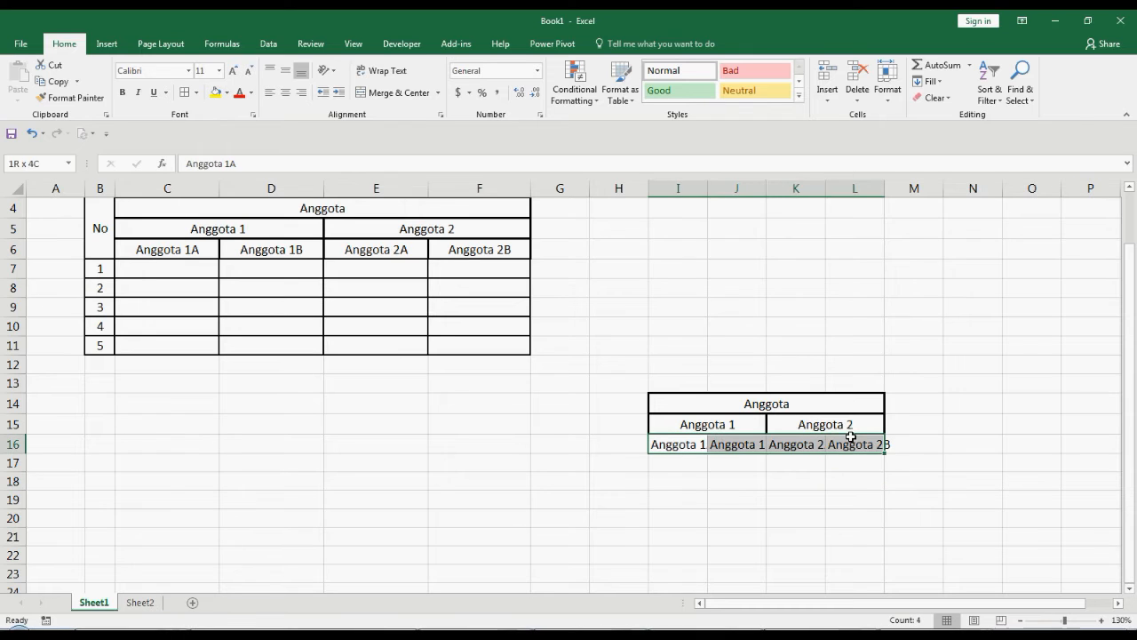
left_click_drag(709, 190, 952, 190)
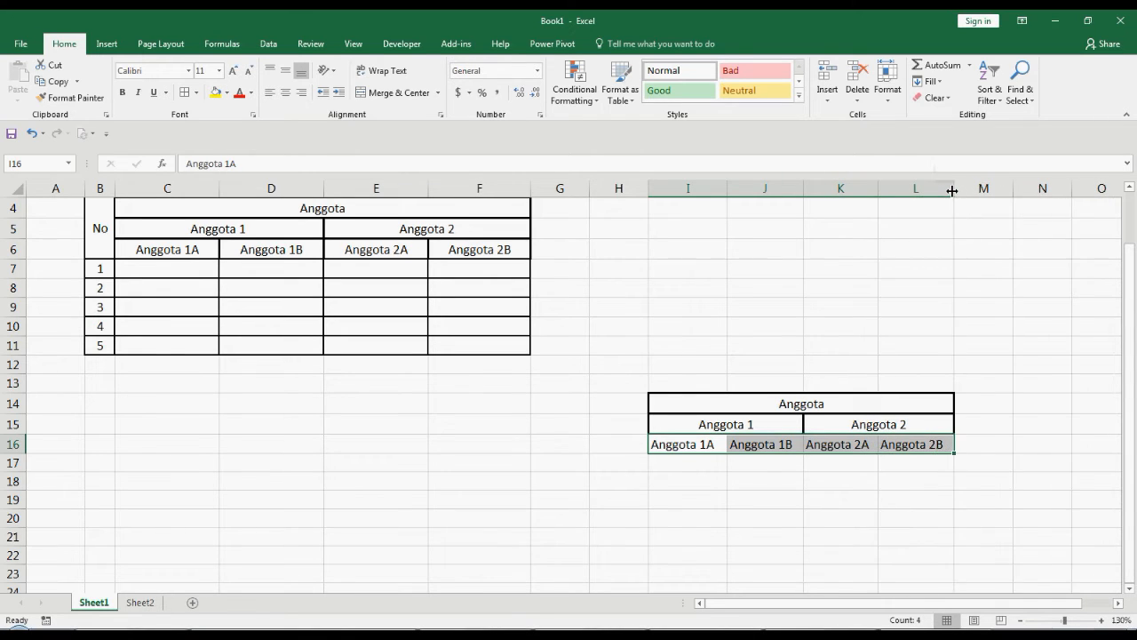
left_click_drag(713, 443, 917, 442)
left_click(700, 517)
Step: Apply all borders to the third-level headings in I16:L16
left_click_drag(674, 442, 911, 437)
left_click(196, 92)
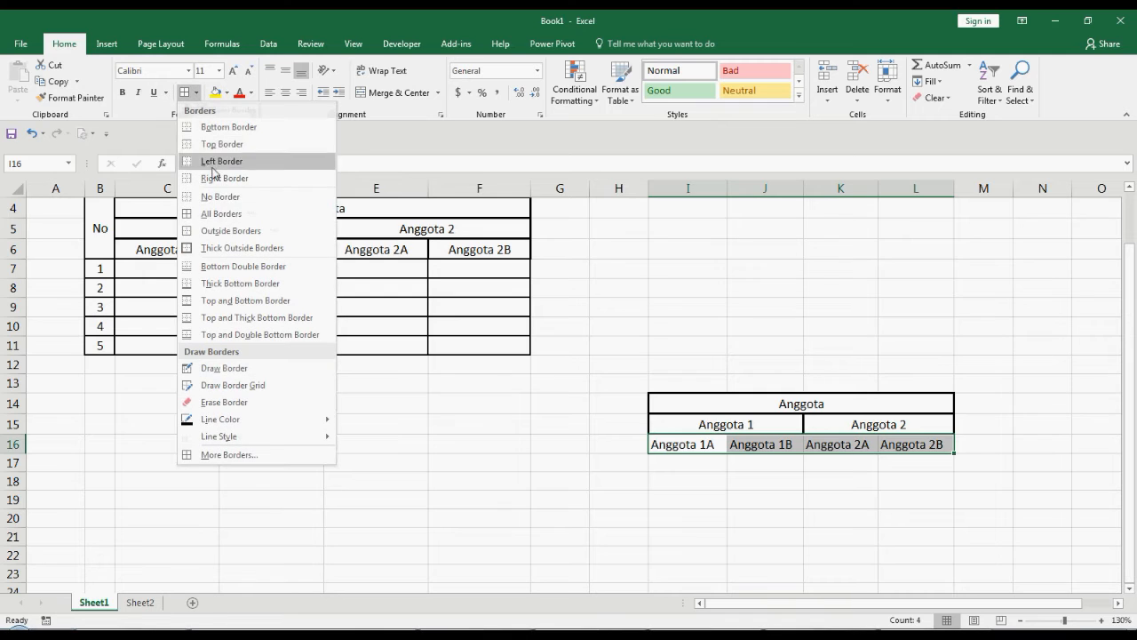
left_click(219, 213)
left_click(711, 497)
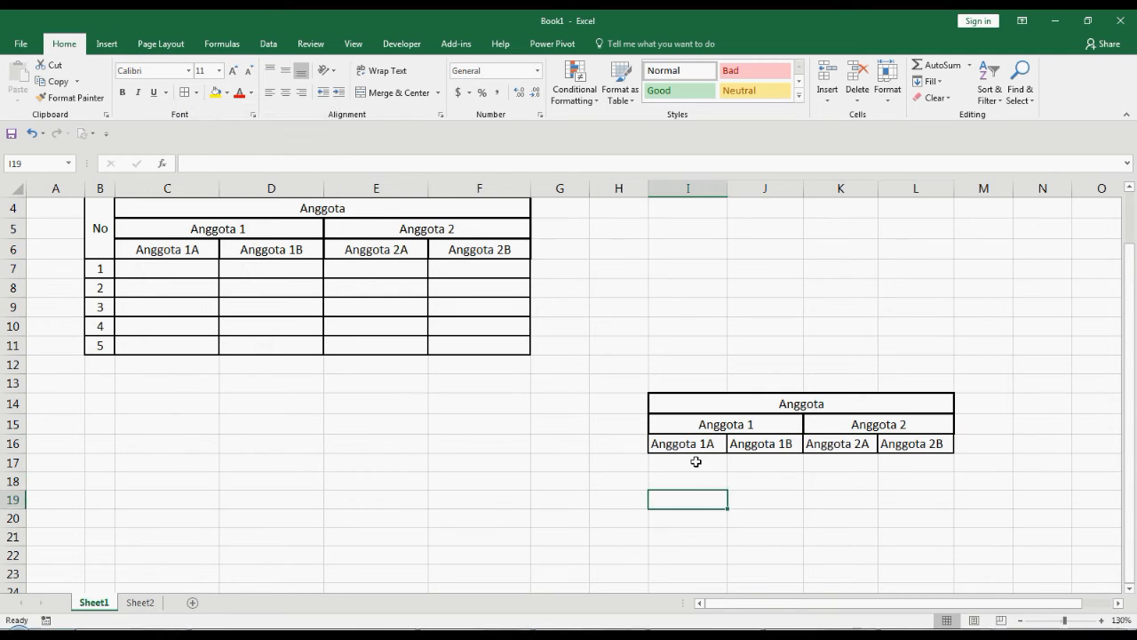
Step: Change the outline and inside borders of I16:L16 to a thicker solid line style
left_click_drag(690, 444, 907, 441)
right_click(908, 441)
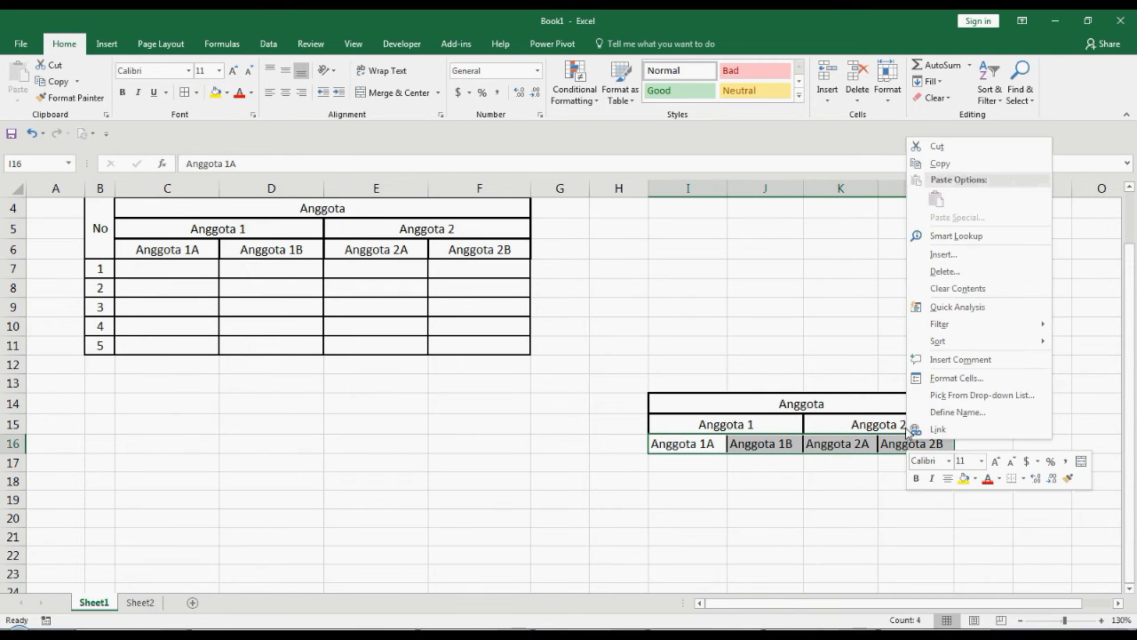
left_click(930, 377)
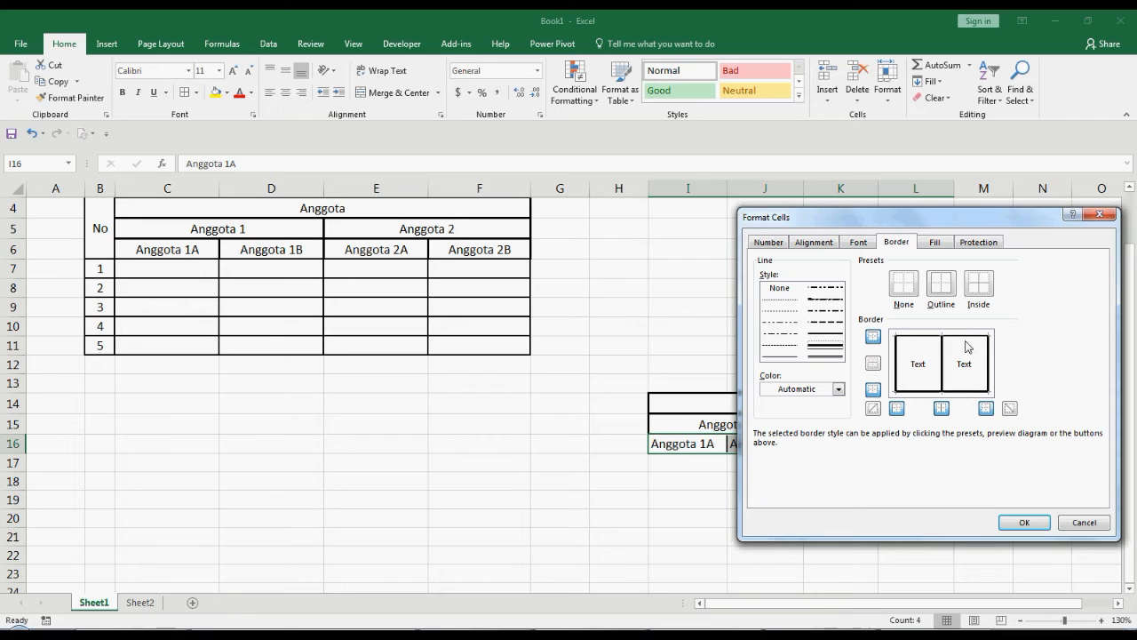
left_click(1024, 522)
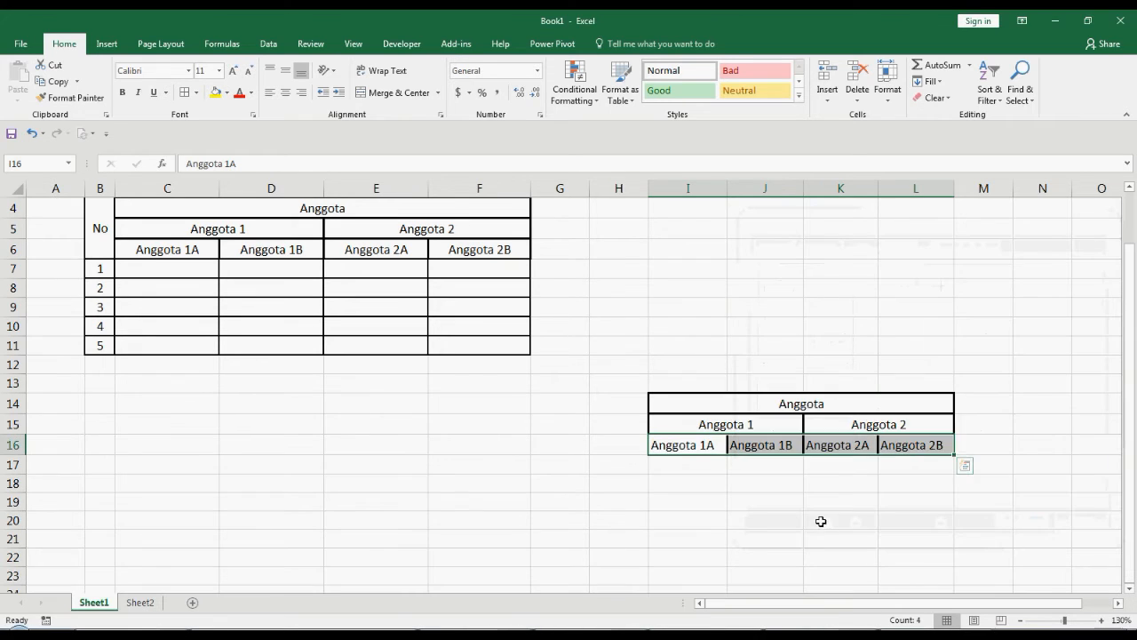
left_click(811, 505)
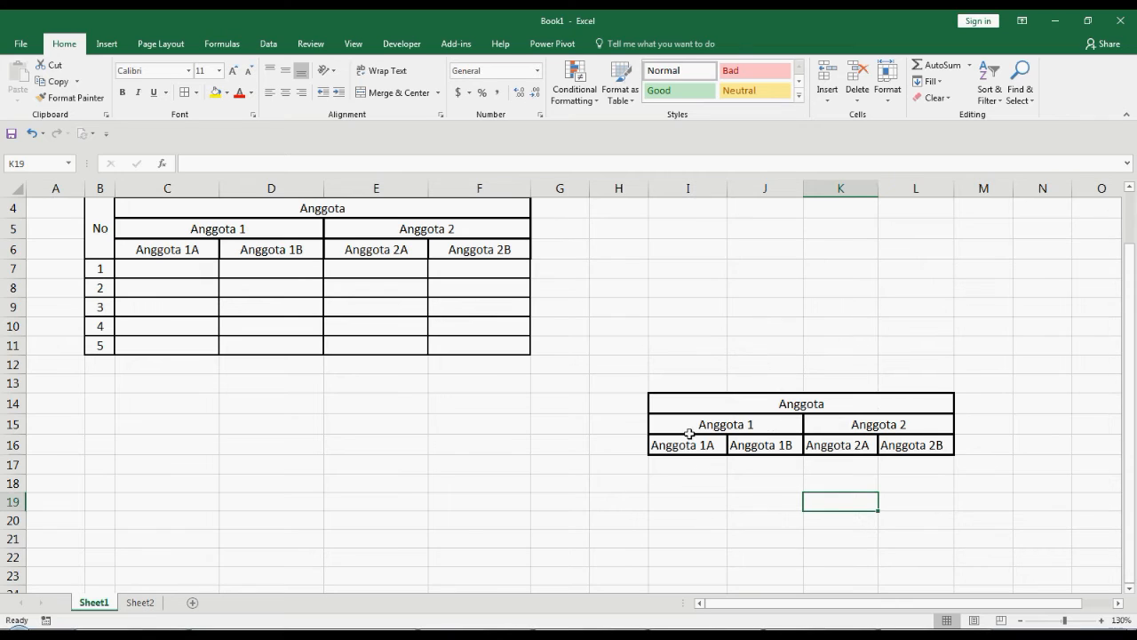
Step: Center the third-level headings in I16:L16 horizontally
left_click_drag(685, 444, 919, 445)
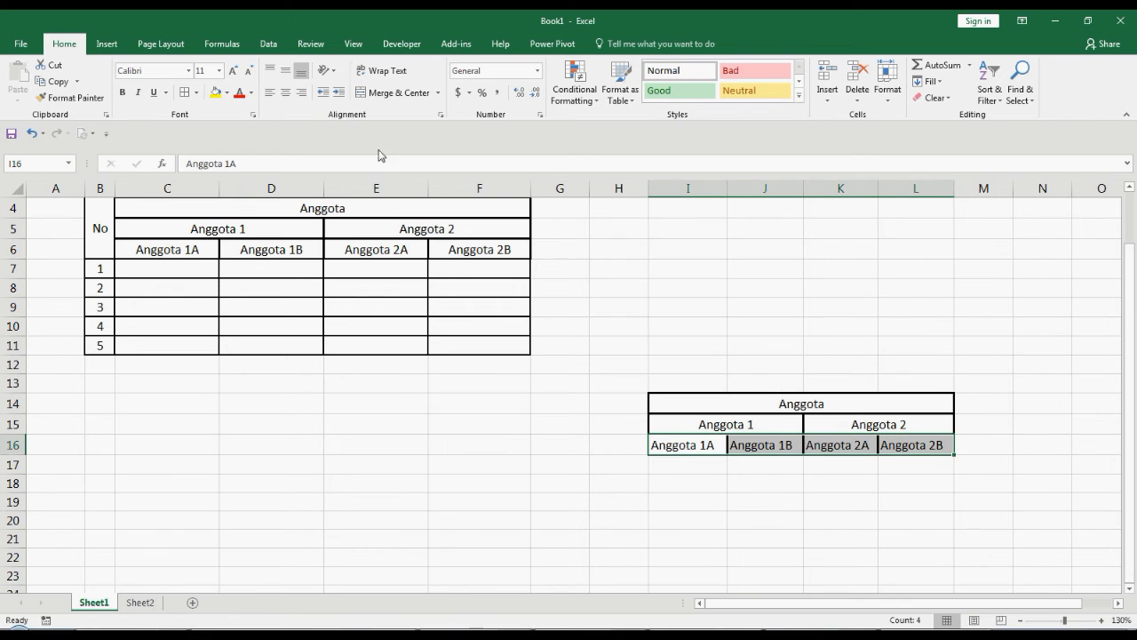
left_click(284, 94)
left_click(685, 481)
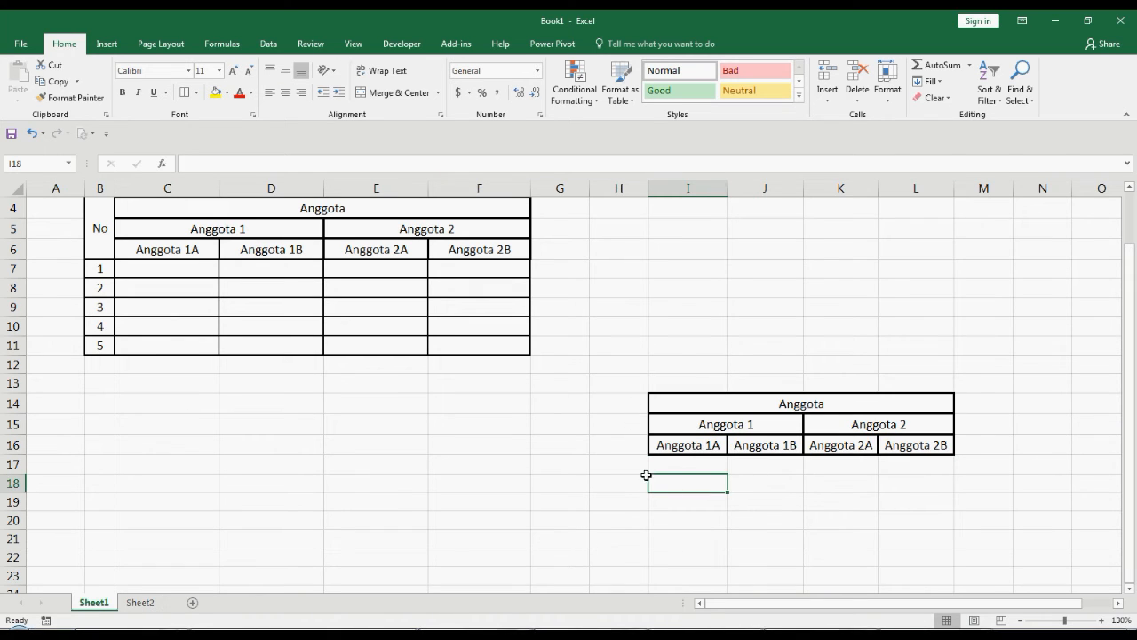
Step: Enter the heading "No" in cell H14, beside the "Anggota" heading
left_click(675, 460)
scroll(676, 459, "down", 1)
scroll(675, 460, "up", 1)
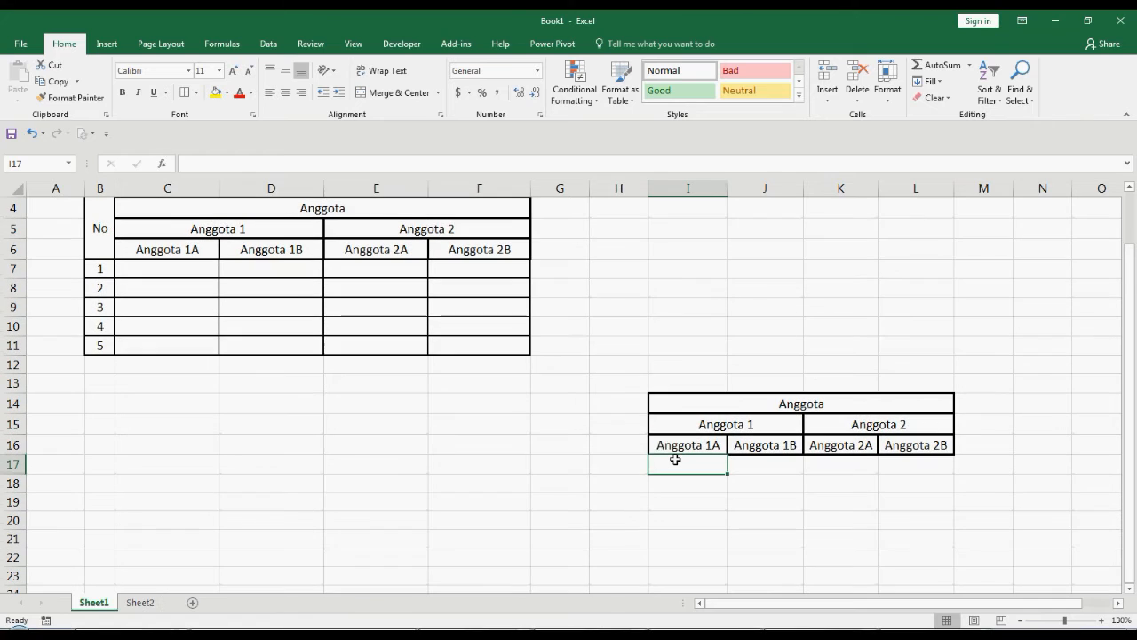
left_click(635, 406)
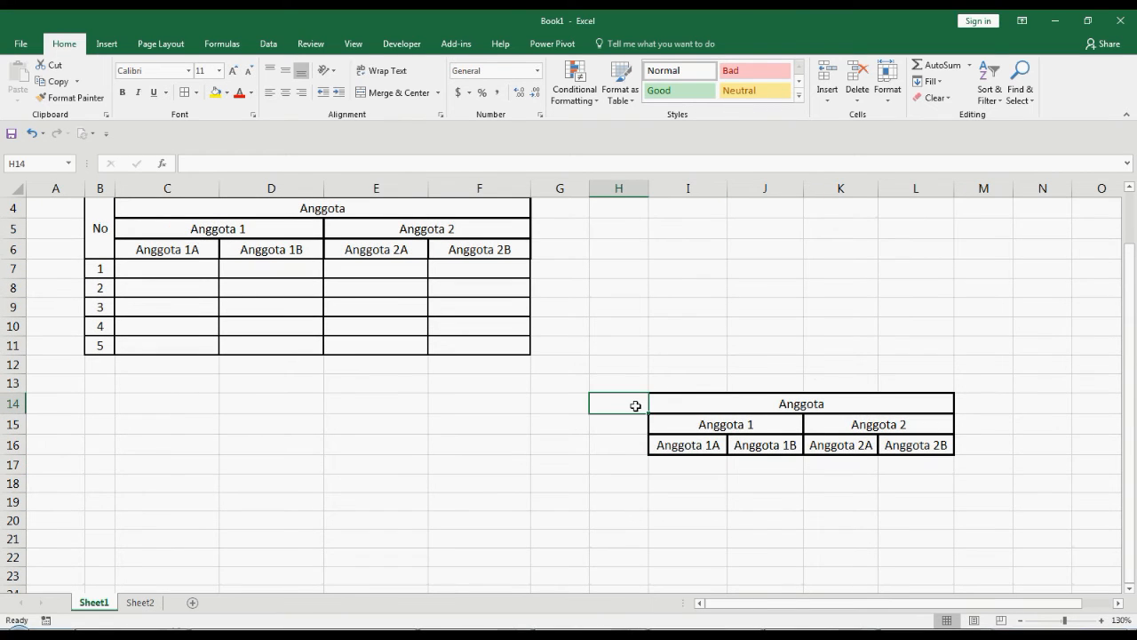
type("No")
left_click(668, 503)
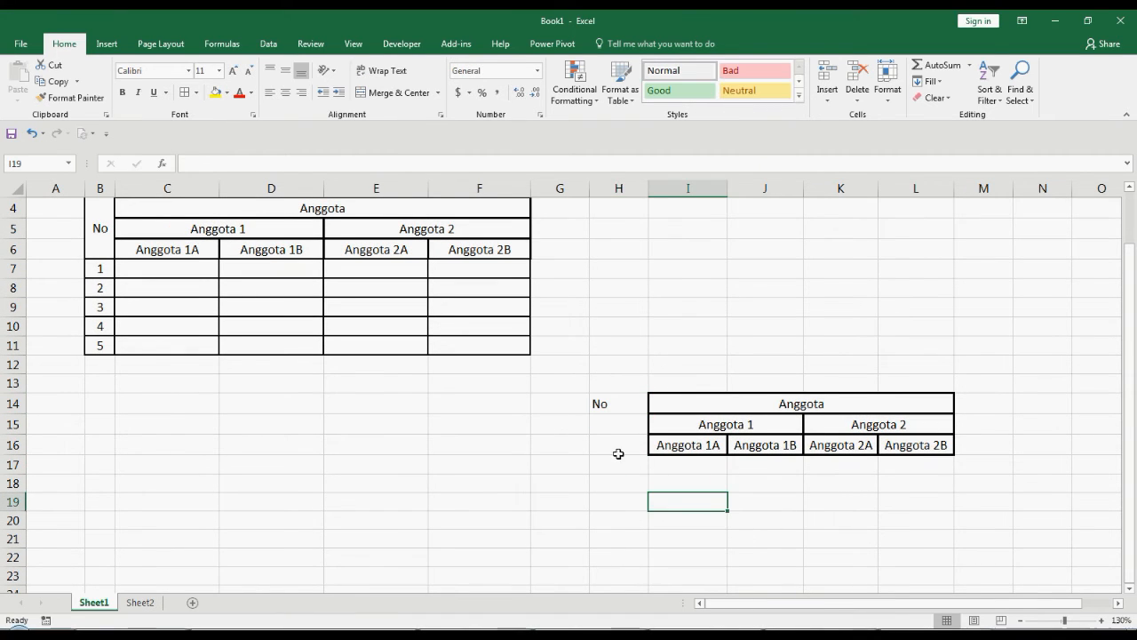
Step: Apply borders to all cells of H14:H16 and fill the bordered cell H16 down to H21
left_click_drag(628, 407, 635, 441)
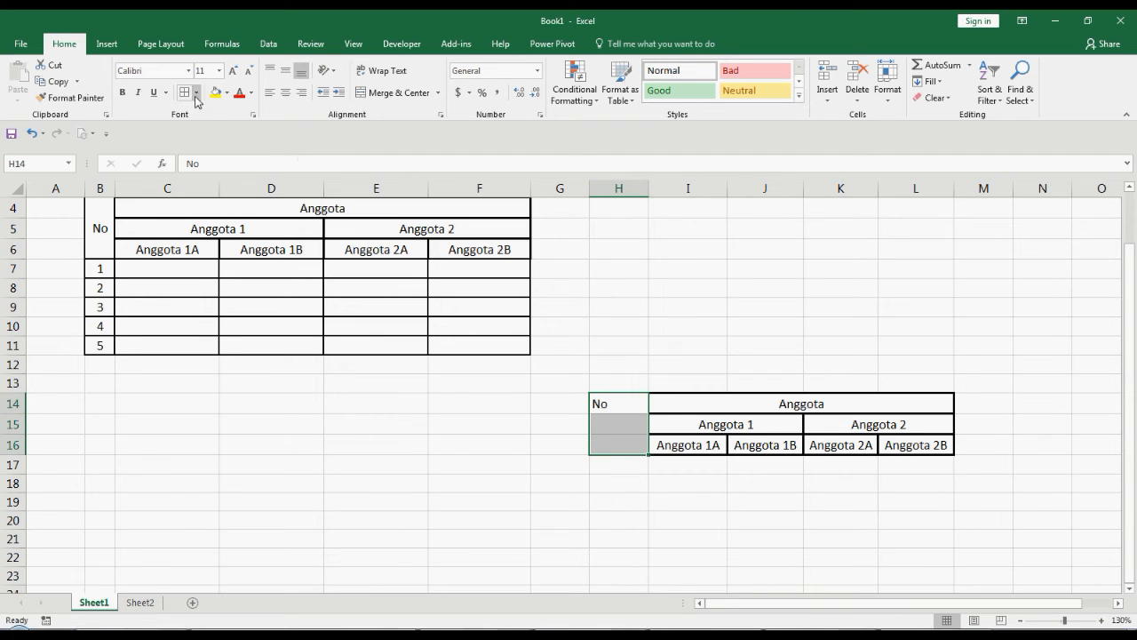
left_click(730, 359)
left_click(626, 442)
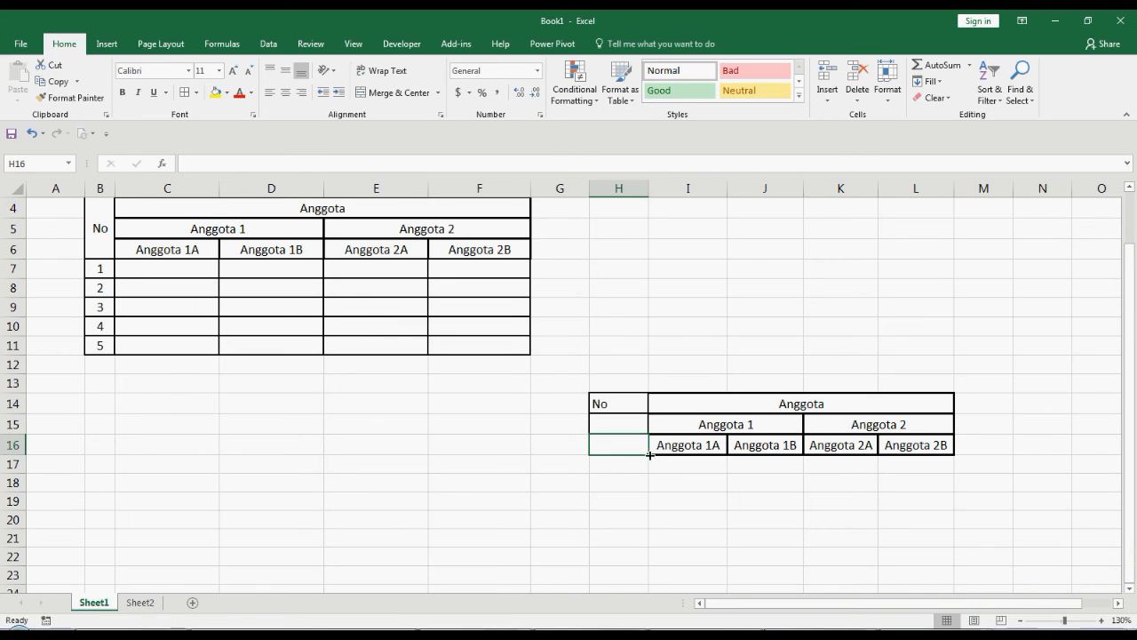
left_click_drag(650, 454, 655, 544)
left_click(718, 544)
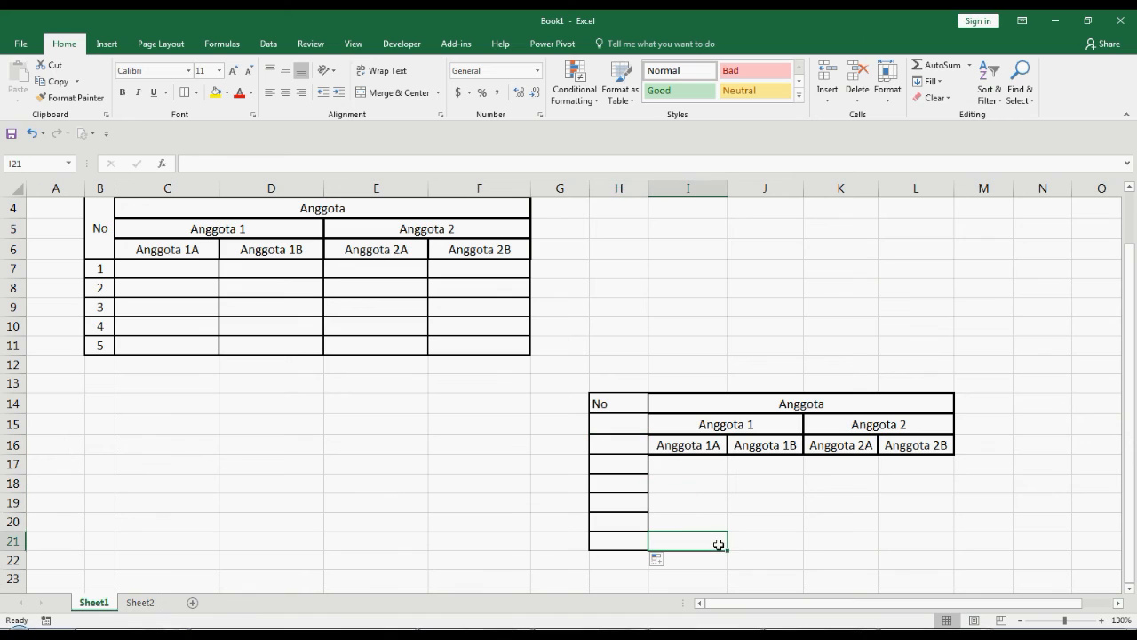
Step: Fill I16:L16 down to row 21 to extend the borders, and clear the copied text from I17:L21
key("Up")
key("Up")
key("Up")
left_click_drag(660, 447, 939, 548)
left_click_drag(684, 465, 925, 541)
key("Delete")
left_click(860, 528)
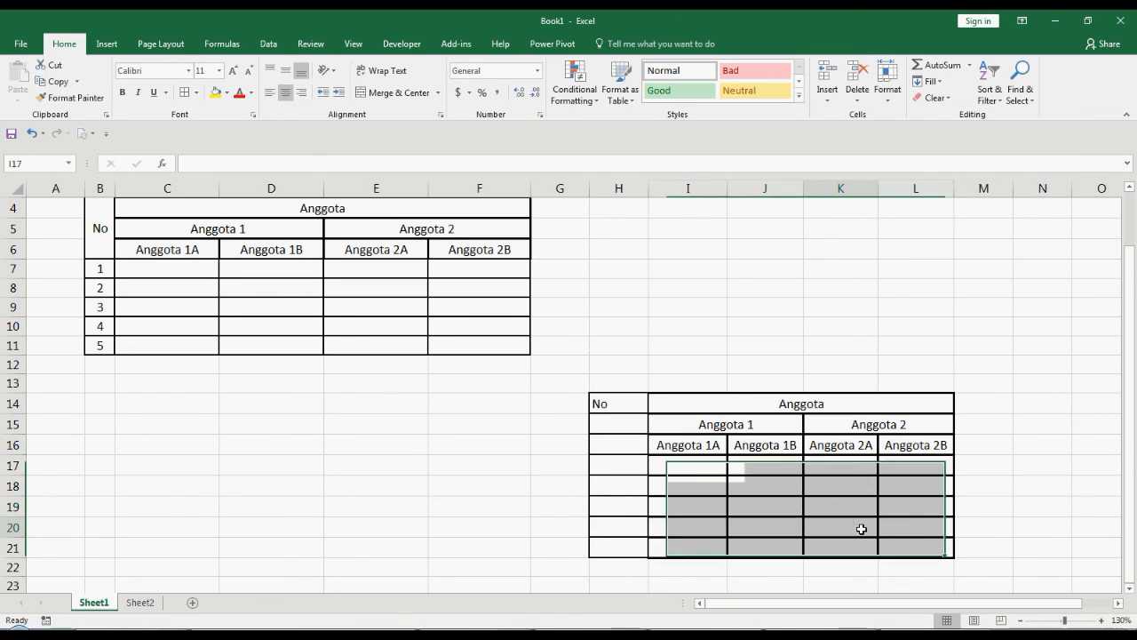
left_click(595, 495)
Step: Merge and center the "No" heading across H14:H16
left_click_drag(613, 405, 625, 443)
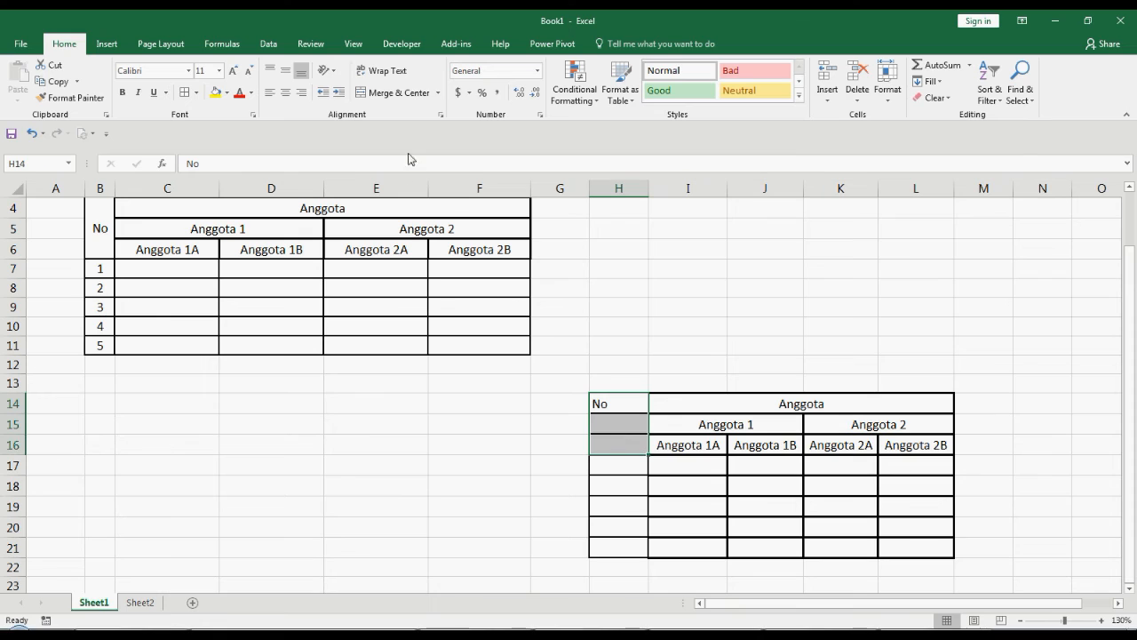
left_click(400, 93)
left_click(672, 523)
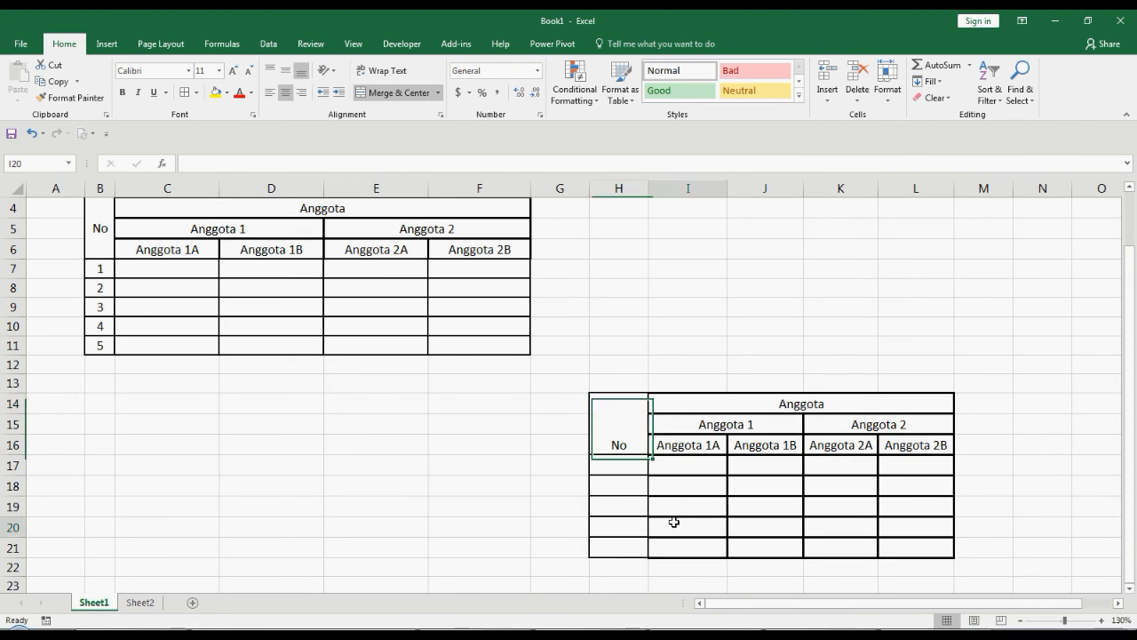
Step: Narrow column H to suit the "No" heading and widen column G slightly
left_click_drag(590, 188, 649, 189)
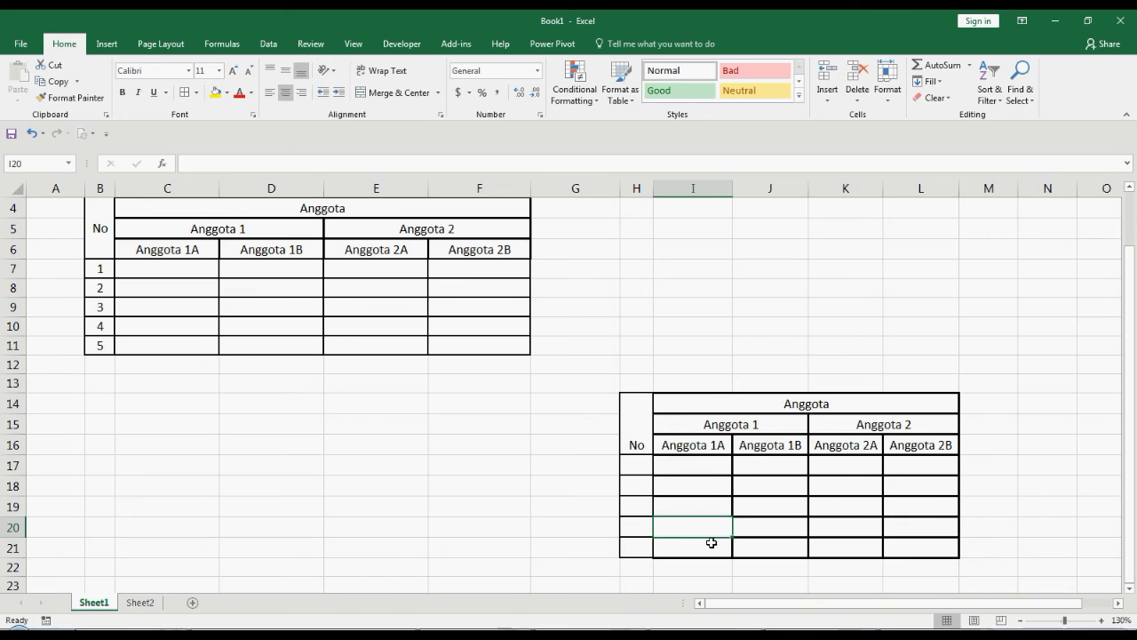
left_click(730, 567)
key("Right")
key("Right")
Step: Number the table rows 1 to 5 in H17:H21 by entering 1 and 2 and filling the series down
left_click(645, 466)
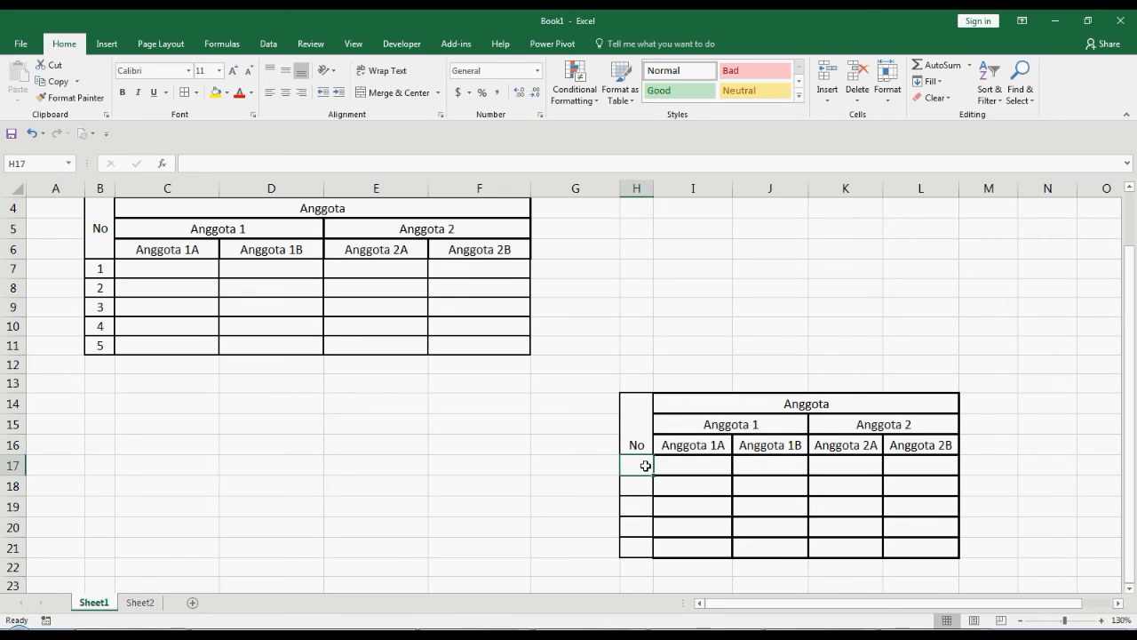
type("1")
left_click(635, 487)
type("2")
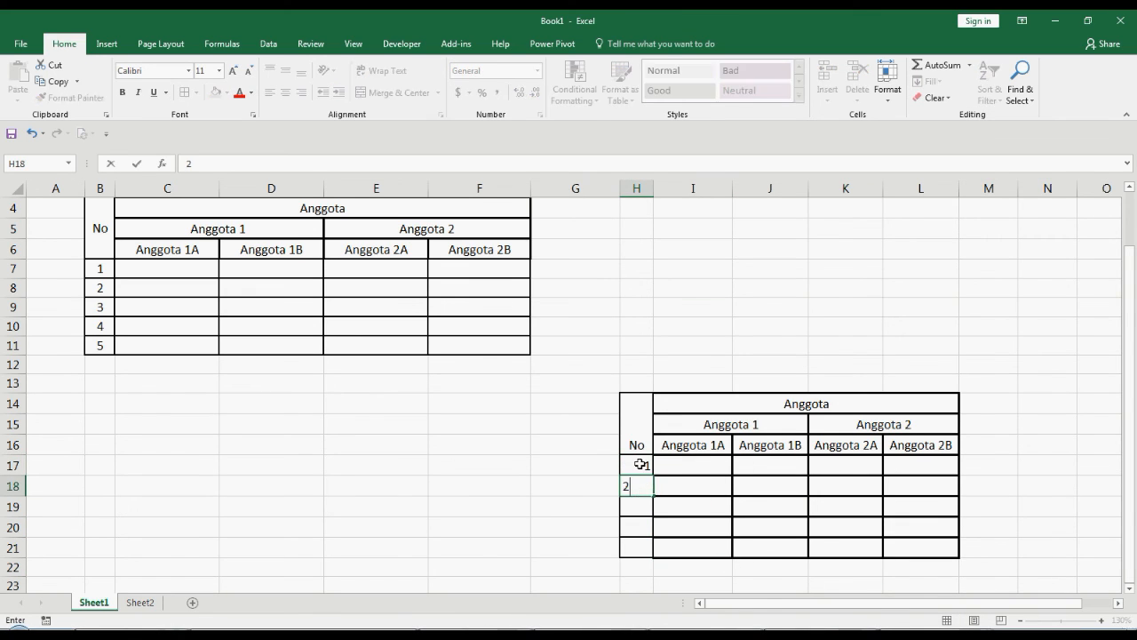
left_click(640, 461)
left_click_drag(639, 461, 657, 552)
left_click(591, 546)
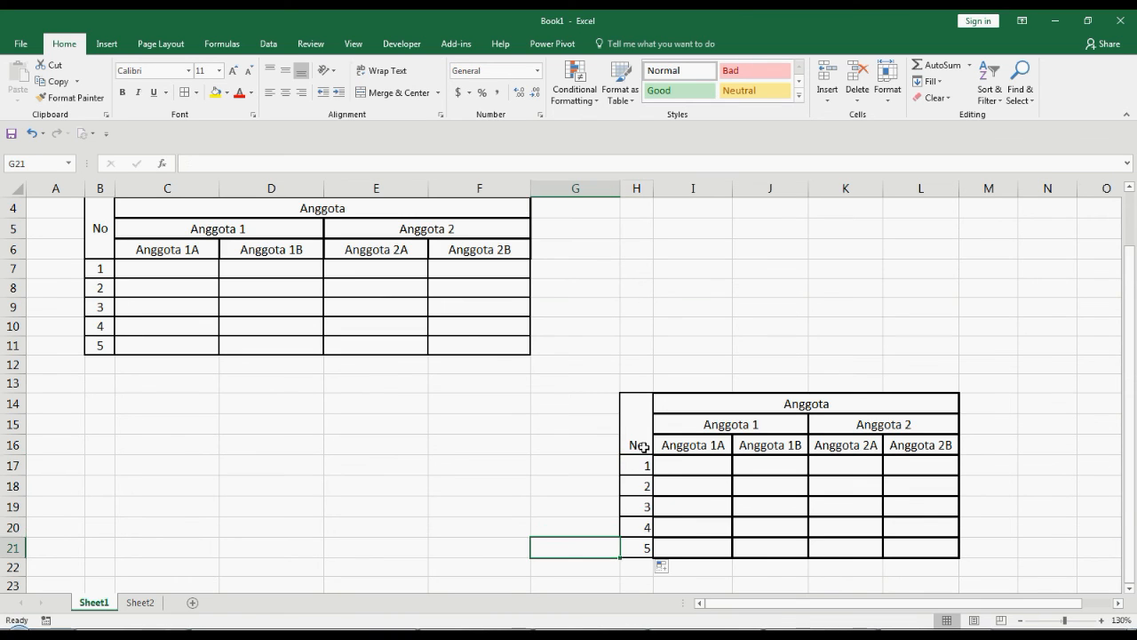
Step: Set the vertical text alignment of the merged "No" heading to Center
left_click(646, 439)
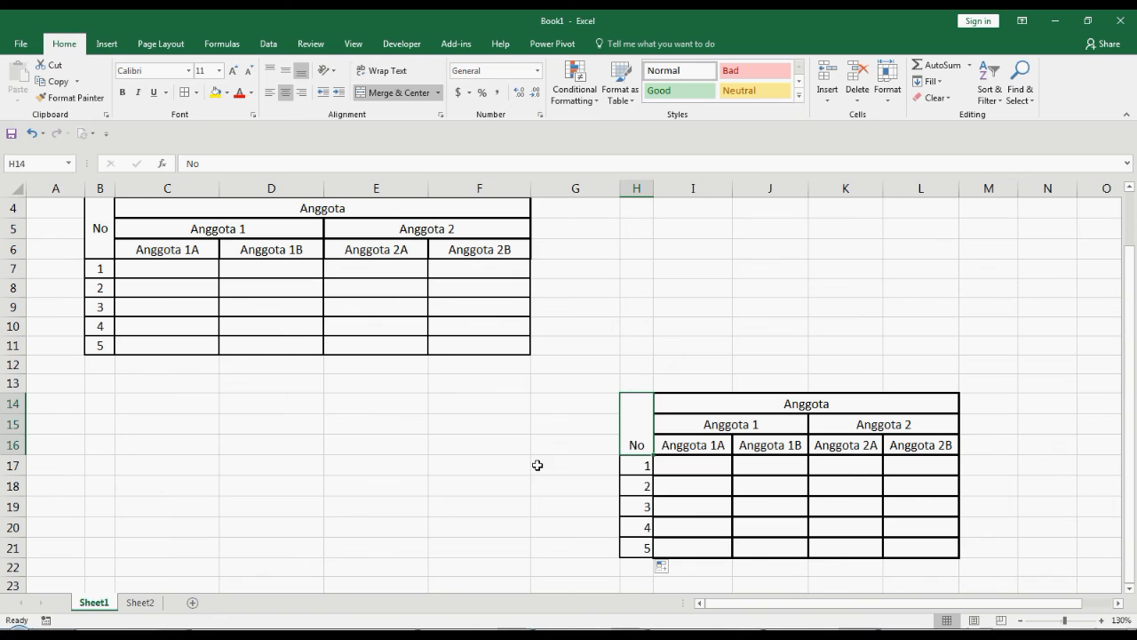
right_click(636, 425)
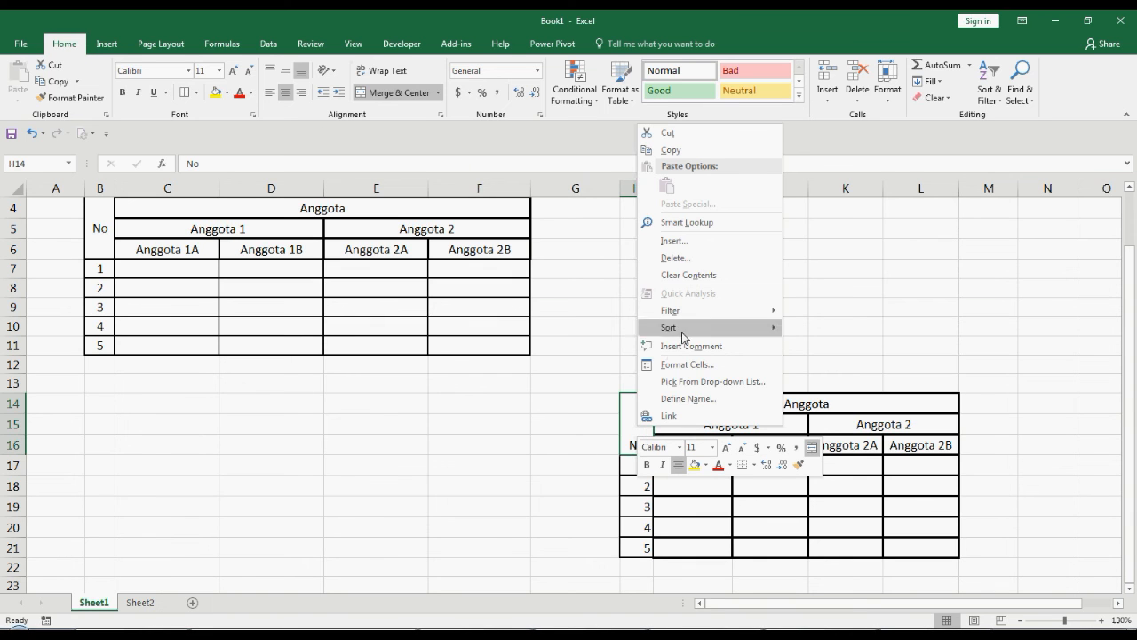
left_click(687, 364)
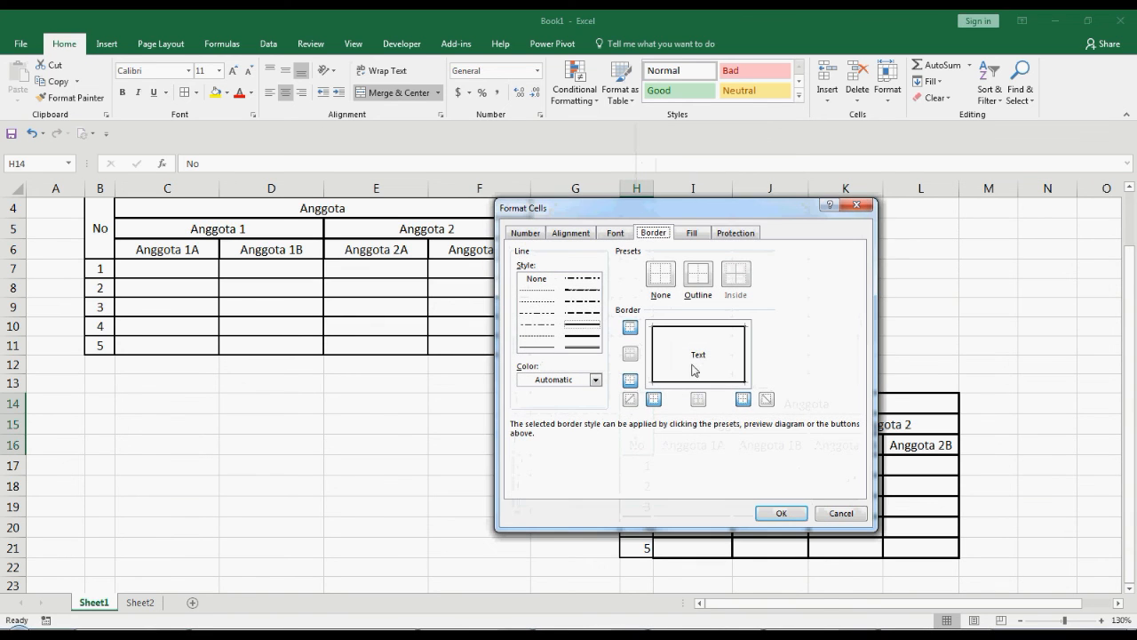
left_click(583, 237)
left_click(615, 308)
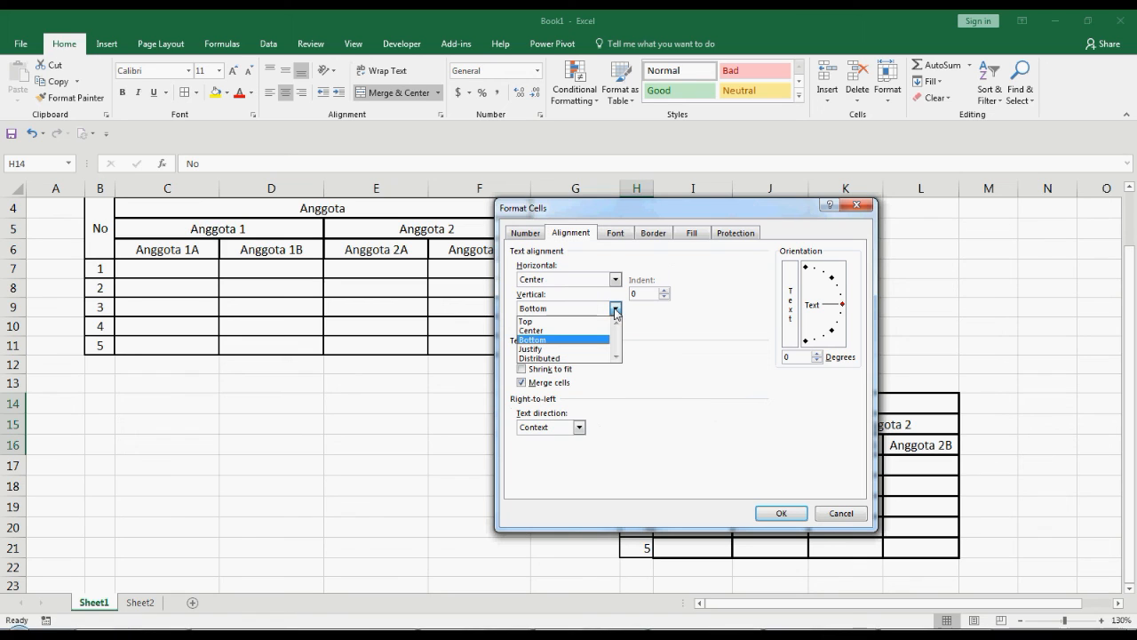
left_click(568, 325)
left_click(771, 515)
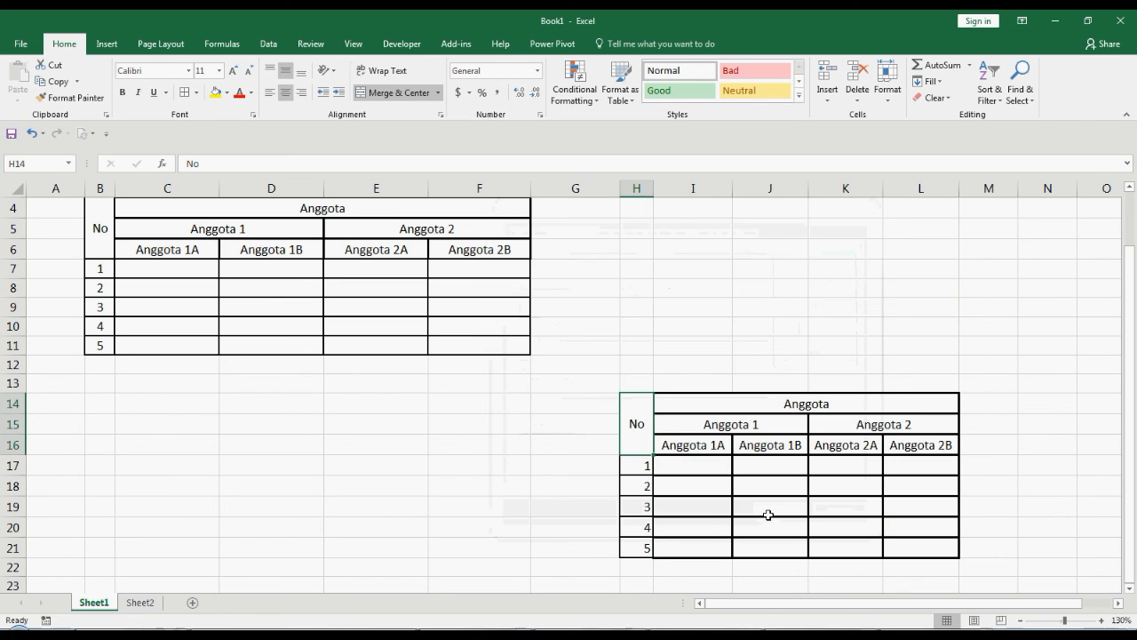
left_click(723, 505)
left_click(995, 490)
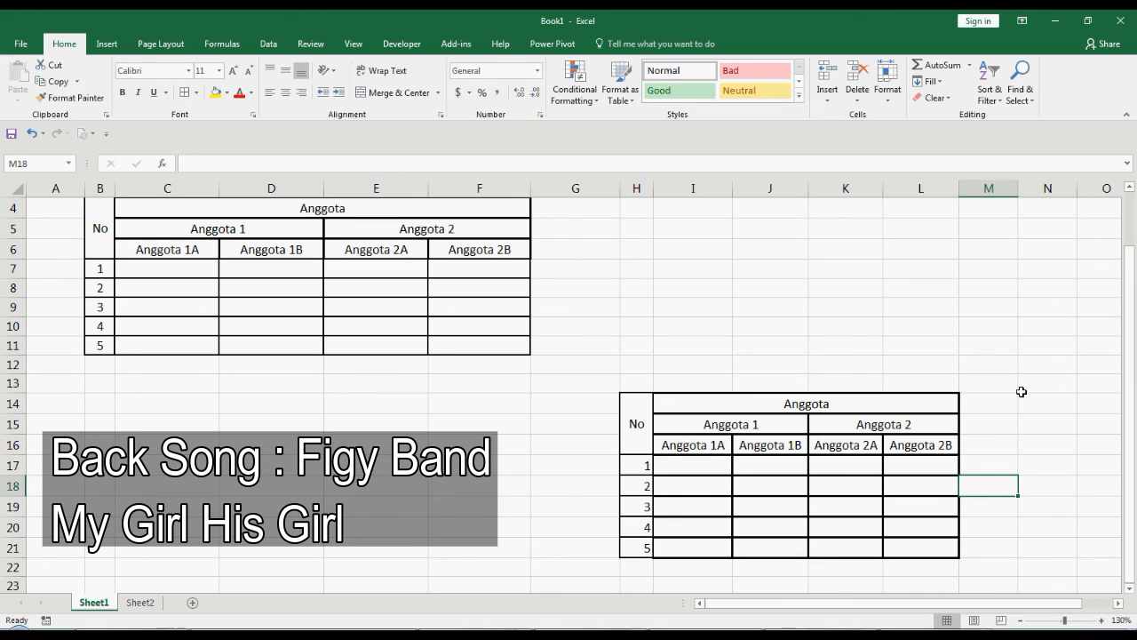
Step: Hide the gridlines on Sheet1
left_click(658, 308)
left_click(354, 50)
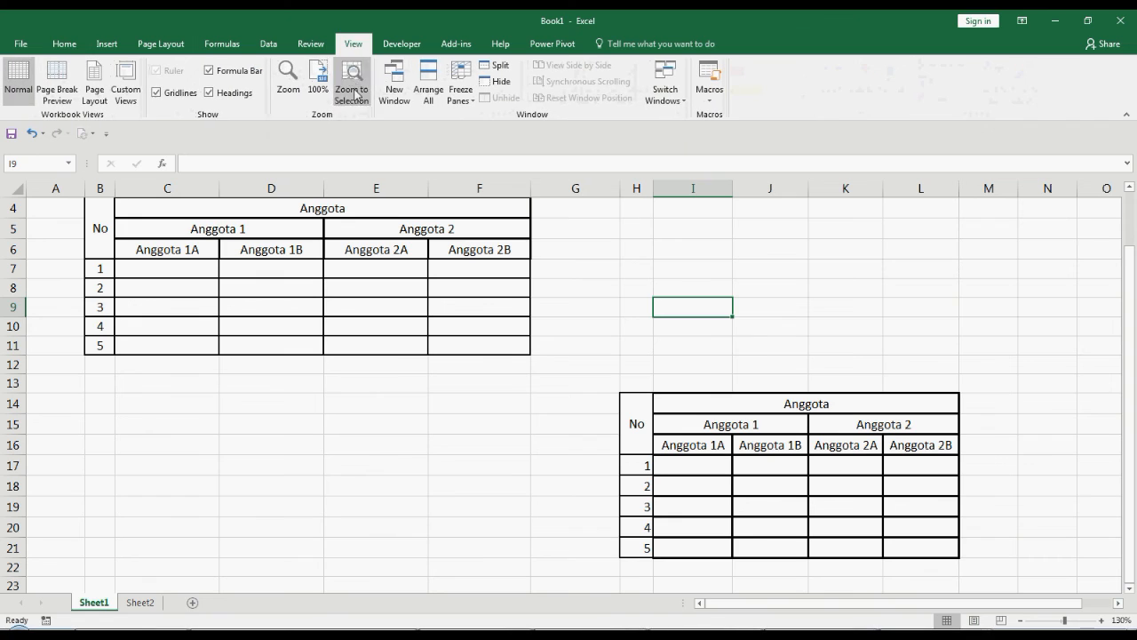
left_click(157, 92)
scroll(909, 330, "up", 1)
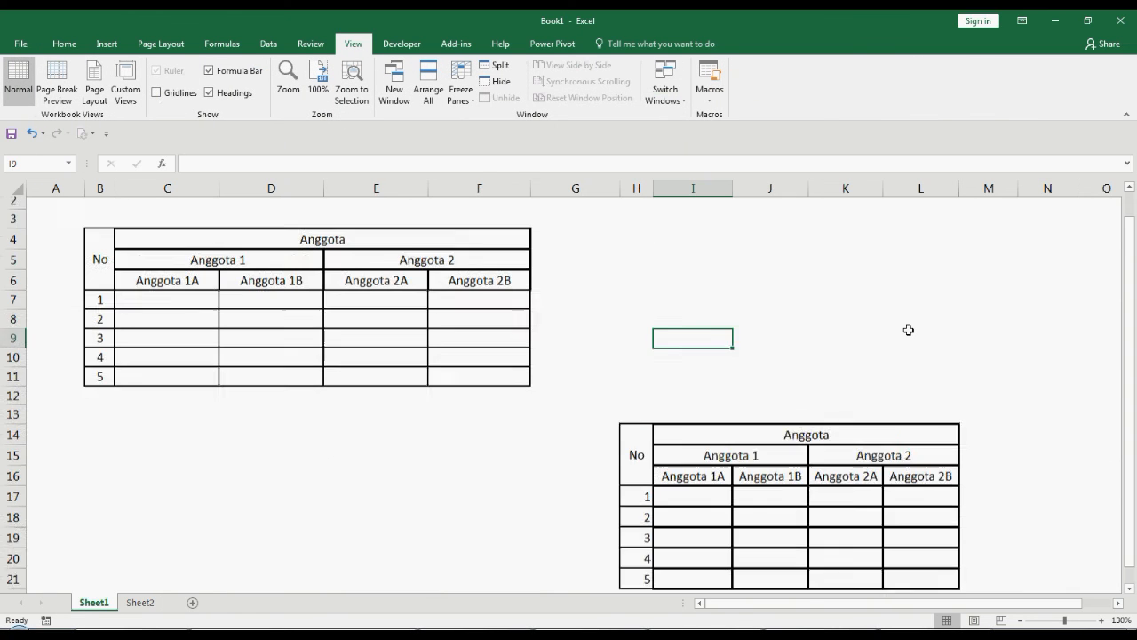
scroll(909, 330, "down", 1)
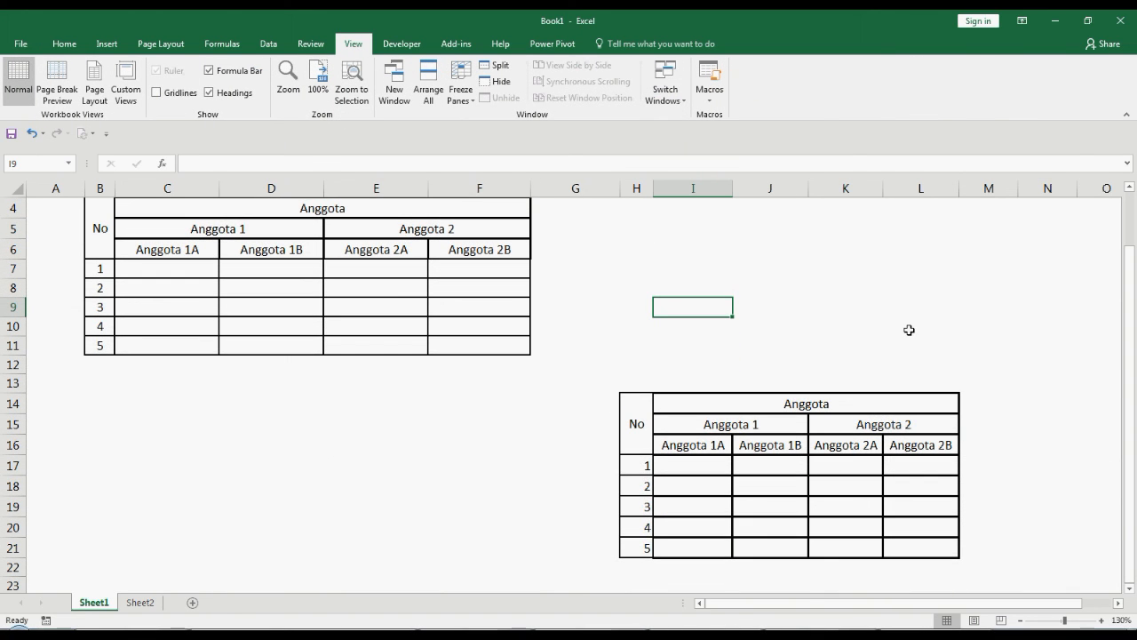